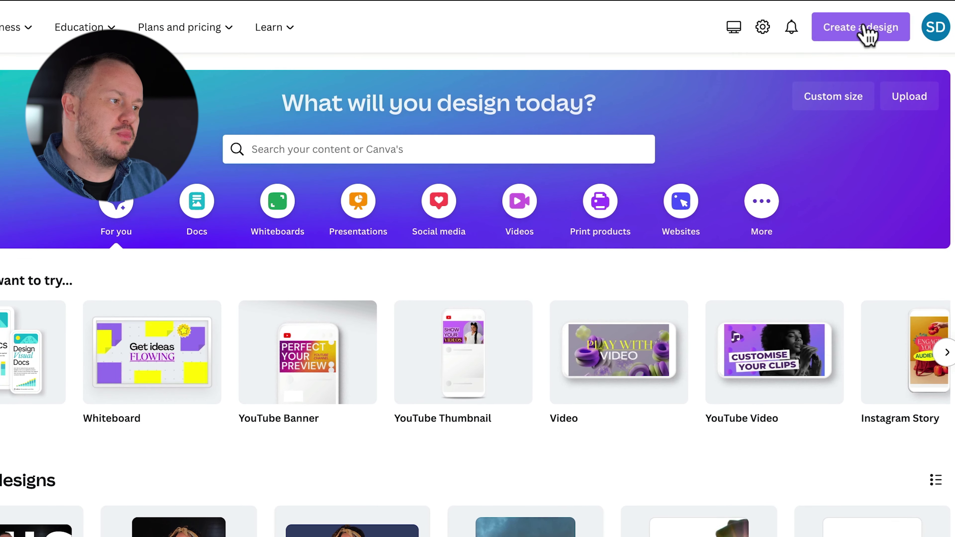
# Step: Create a blank YouTube Video design and list the uploaded videos under Uploads > Videos
pyautogui.click(866, 34)
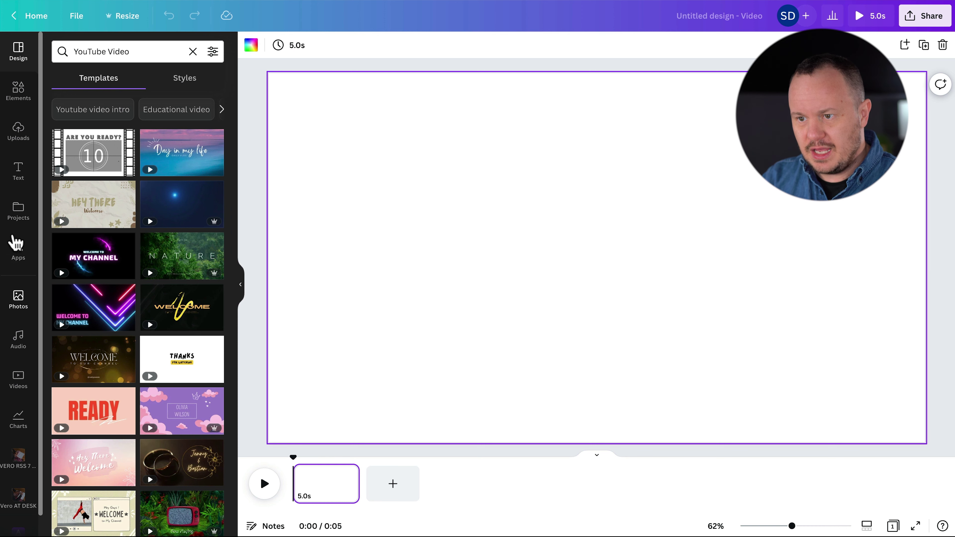
pyautogui.click(27, 140)
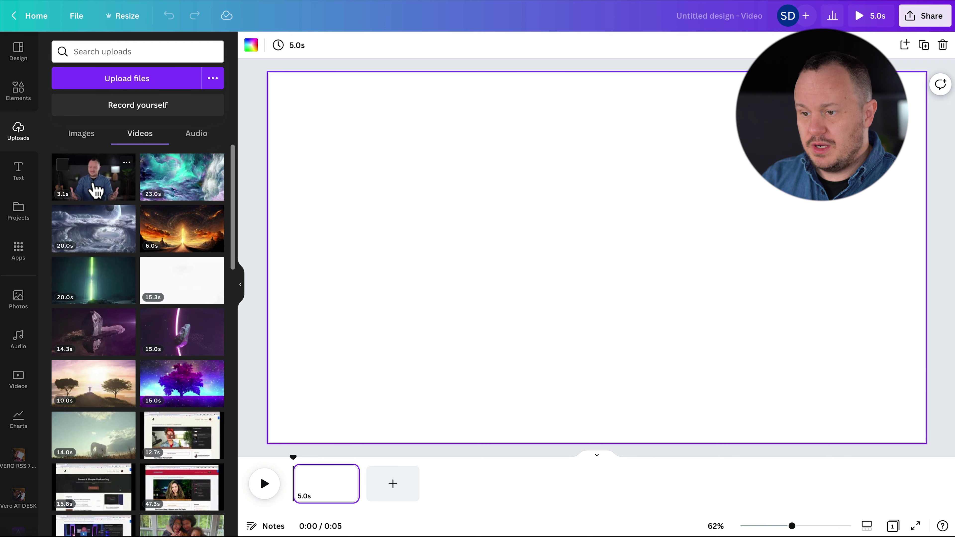
# Step: Add the 3.1s presenter clip to the page and select it on the canvas
pyautogui.click(96, 190)
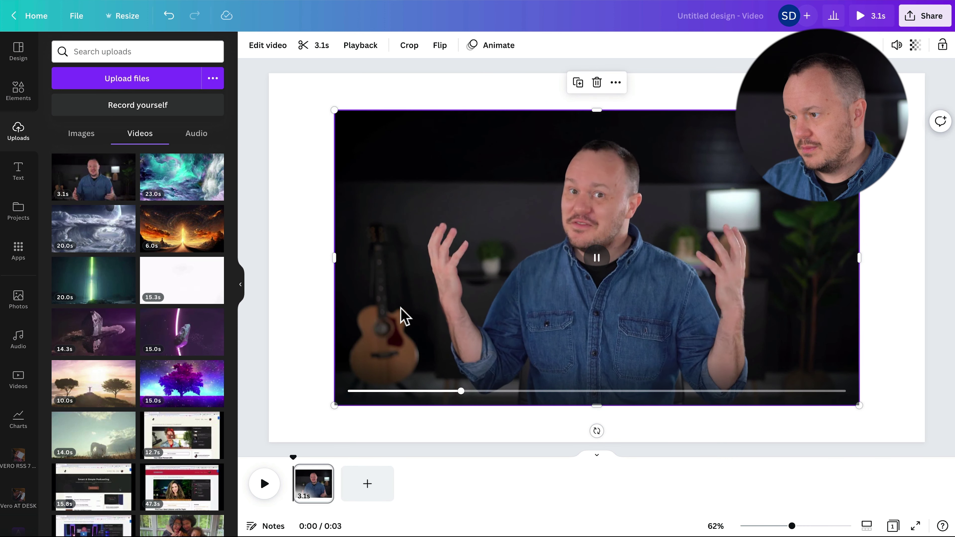
pyautogui.click(261, 337)
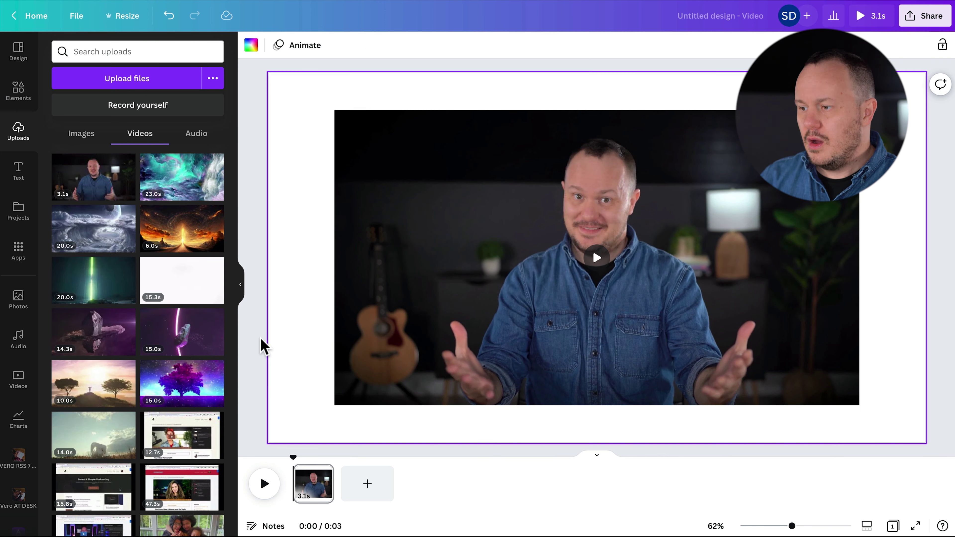
pyautogui.click(356, 336)
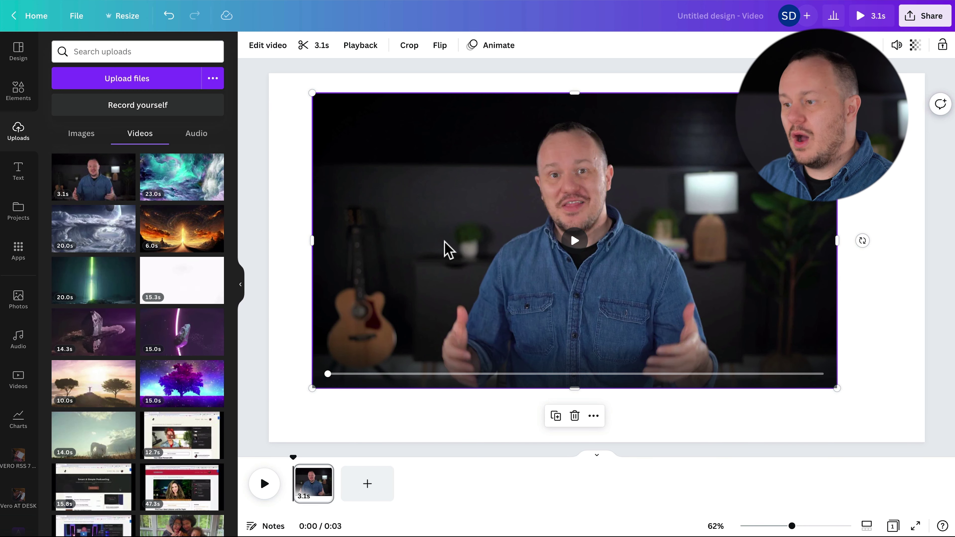
# Step: Drag the two presenter clip copies apart so they are offset
pyautogui.moveTo(454, 211); pyautogui.dragTo(488, 260)
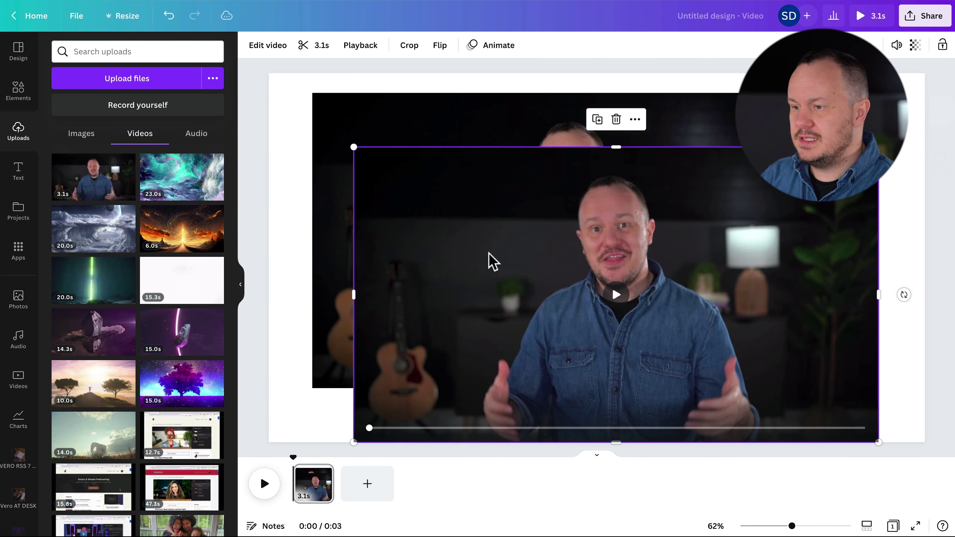
pyautogui.moveTo(356, 118); pyautogui.dragTo(322, 101)
pyautogui.moveTo(650, 241)
pyautogui.mouseDown()
pyautogui.moveTo(626, 215)
pyautogui.moveTo(661, 256)
pyautogui.mouseUp()
# Step: Apply Background Remover to the front clip copy to cut out the presenter
pyautogui.click(866, 277)
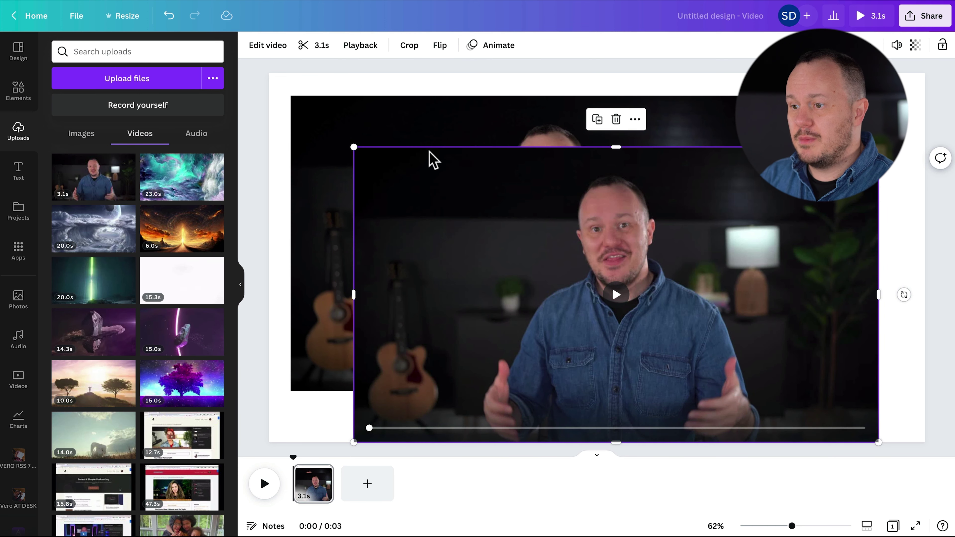
pyautogui.click(268, 49)
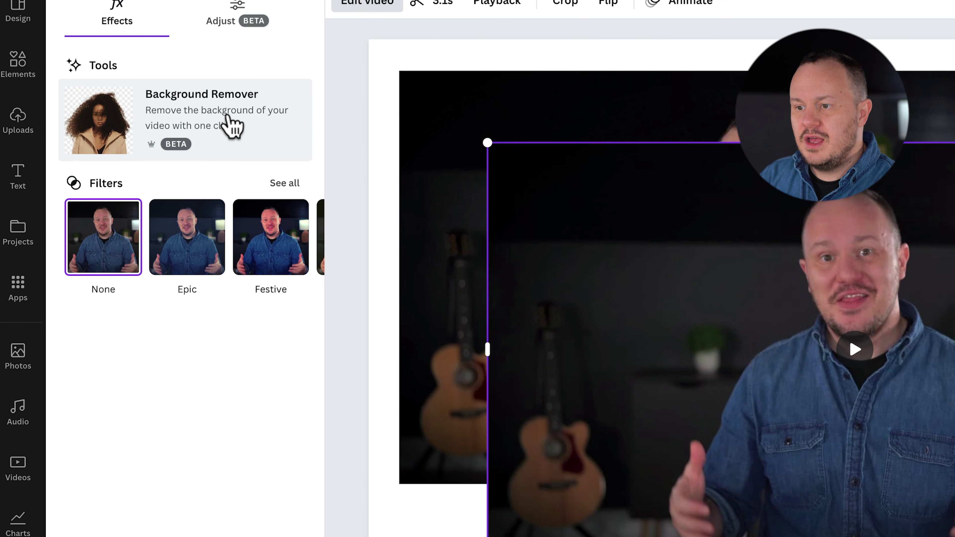
pyautogui.click(212, 122)
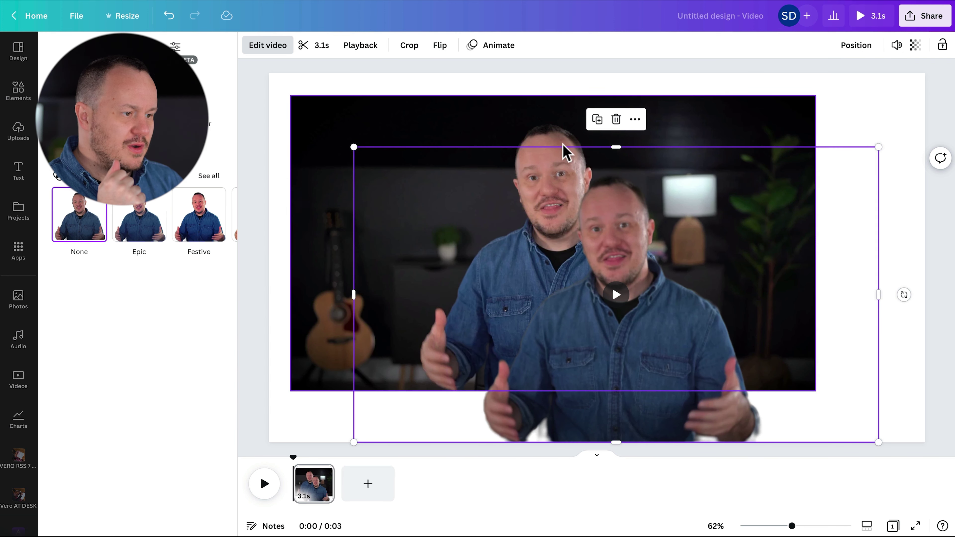
# Step: Move the cutout presenter clip further right and play it to preview
pyautogui.moveTo(552, 358); pyautogui.dragTo(623, 343)
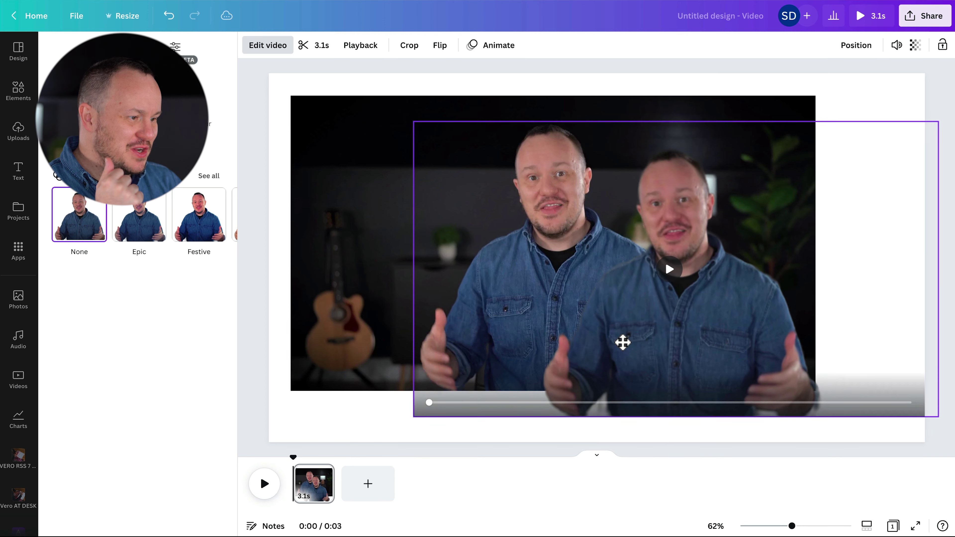
pyautogui.click(671, 273)
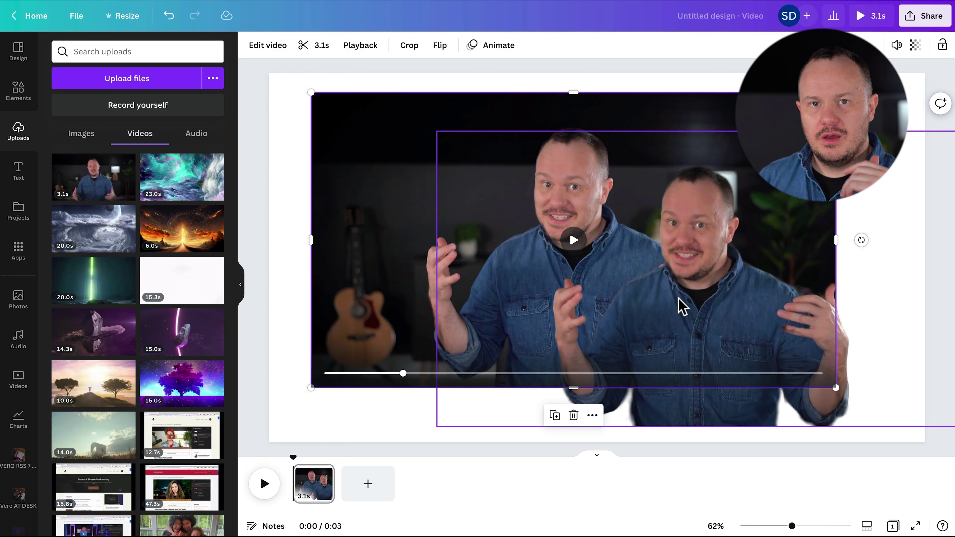
# Step: Add a heading reading THIS in white over the clip and set its font size
pyautogui.moveTo(656, 285); pyautogui.dragTo(670, 302)
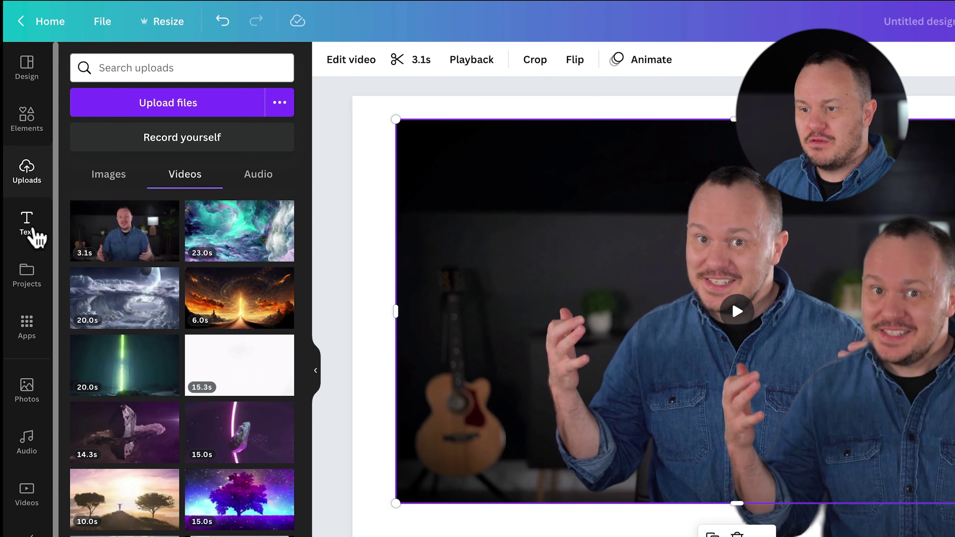
pyautogui.click(36, 237)
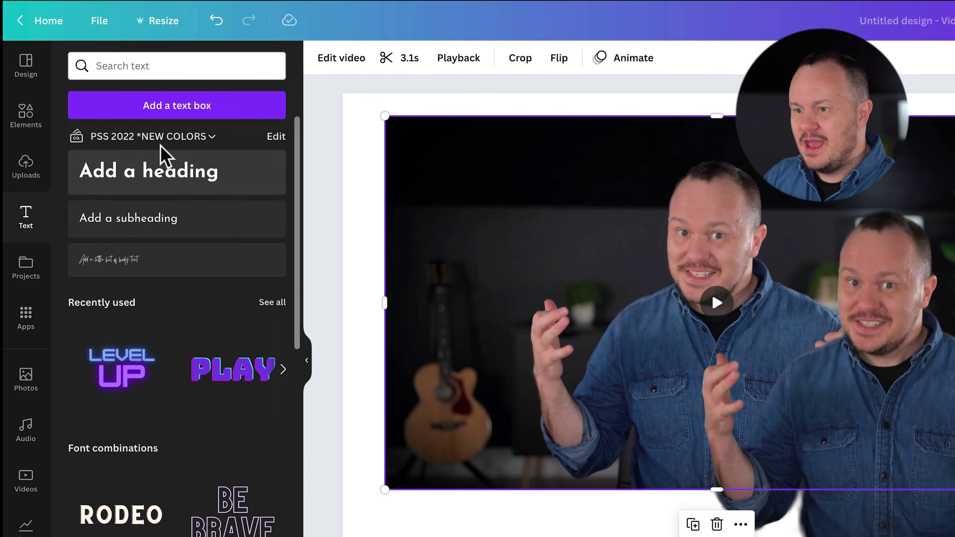
pyautogui.click(156, 192)
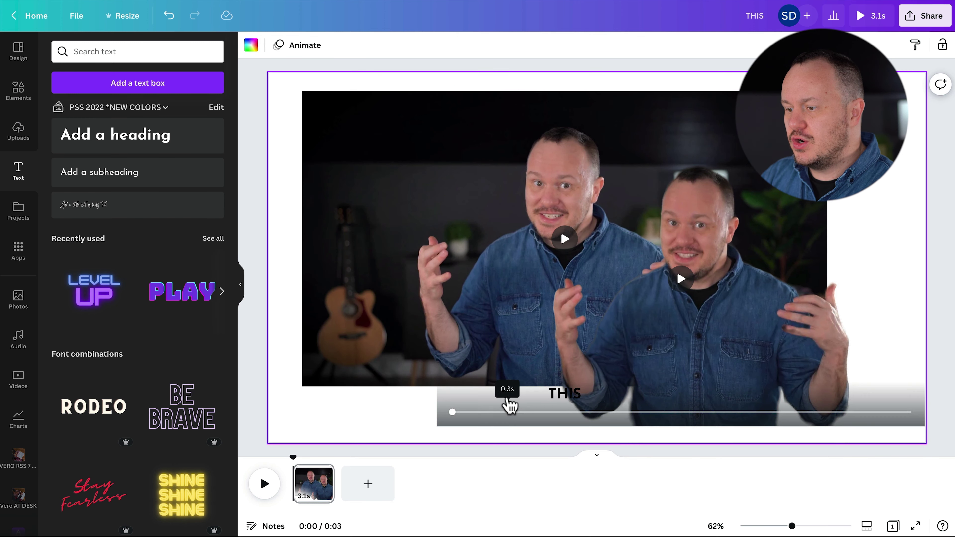
pyautogui.moveTo(411, 398); pyautogui.dragTo(414, 194)
pyautogui.click(420, 46)
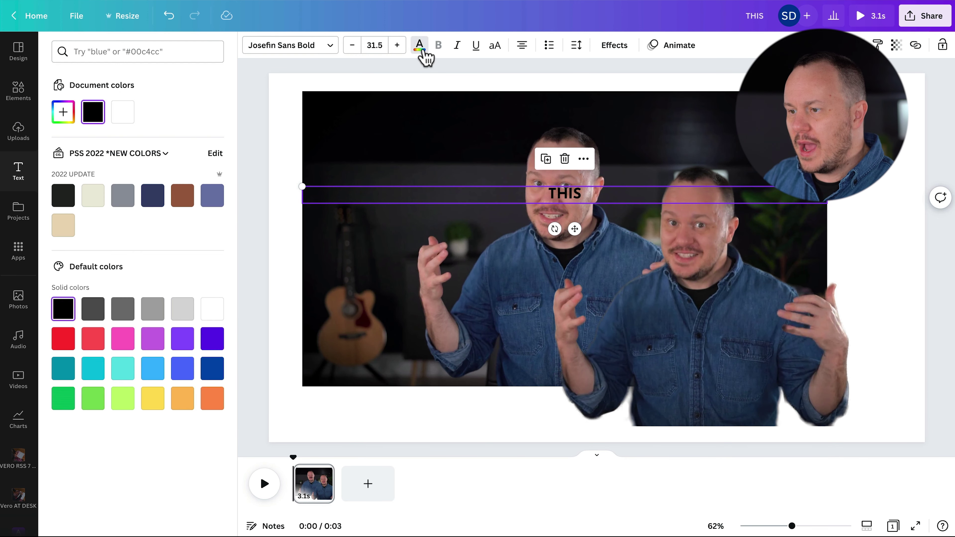
pyautogui.click(122, 112)
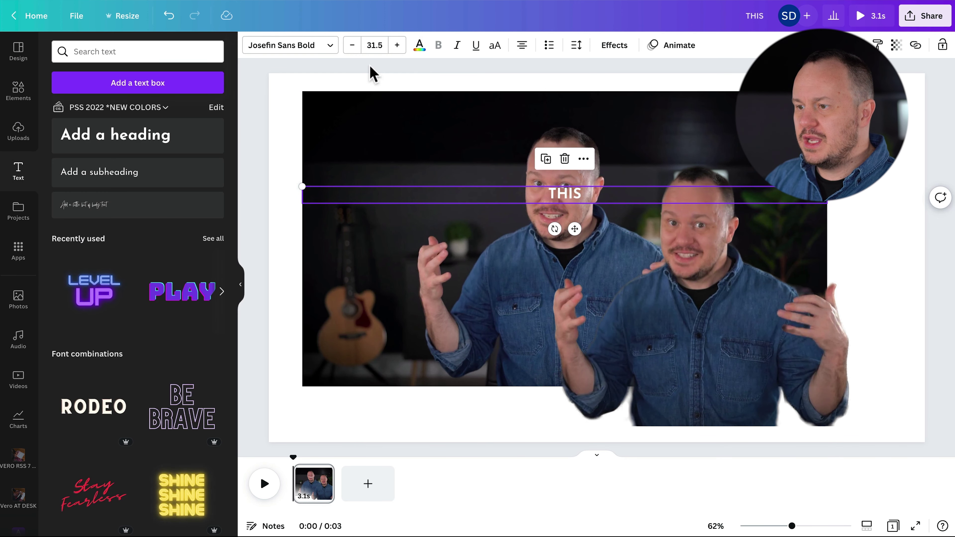
pyautogui.click(377, 44)
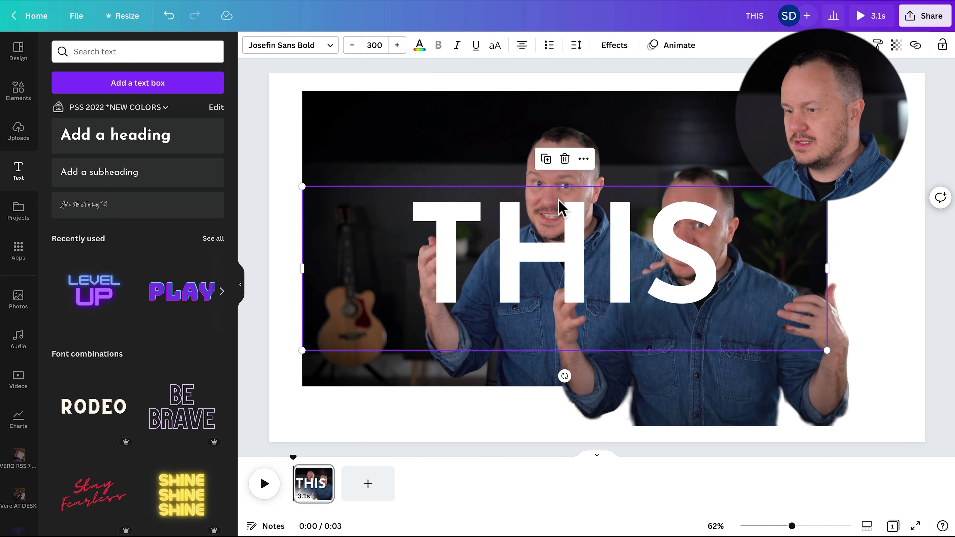
# Step: Move THIS to the clip's top-left and enlarge it to span the whole clip
pyautogui.moveTo(302, 272); pyautogui.dragTo(462, 266)
pyautogui.moveTo(622, 261); pyautogui.dragTo(466, 179)
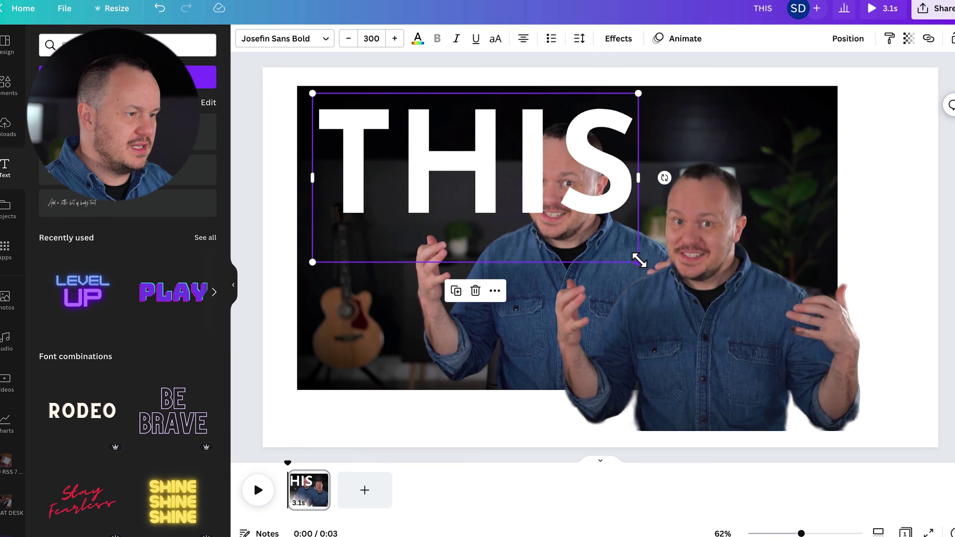
pyautogui.moveTo(636, 262); pyautogui.dragTo(856, 326)
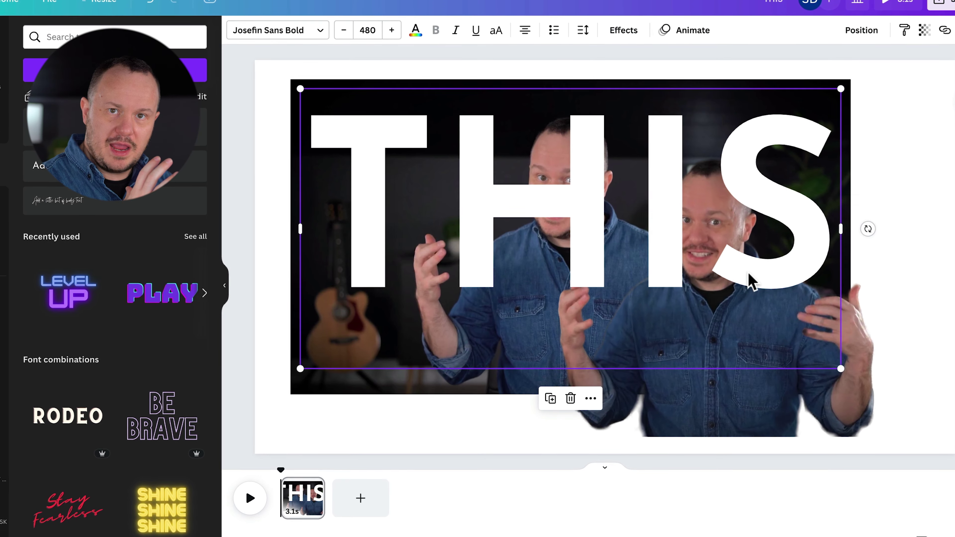
pyautogui.click(743, 425)
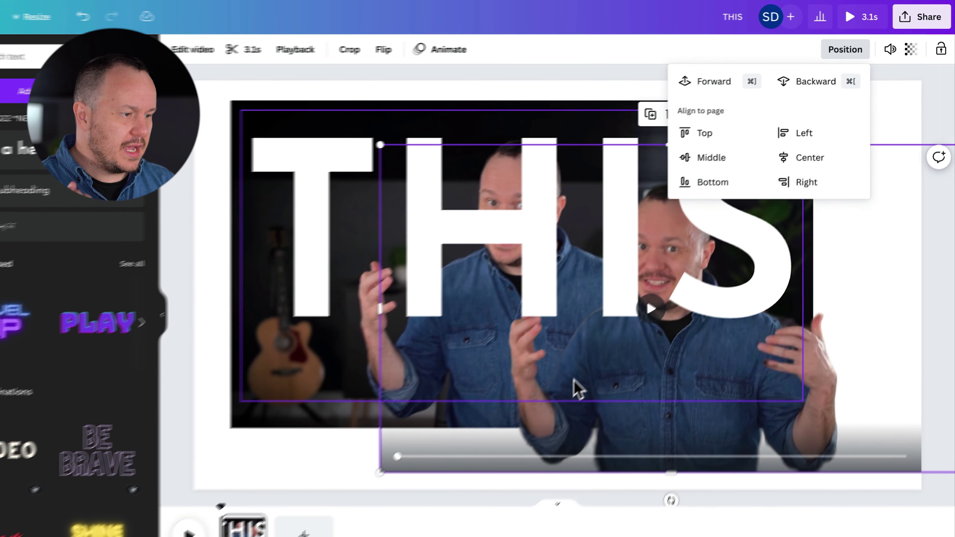
# Step: Bring the cutout in front of THIS with Ctrl+] and snap it over the background clip
pyautogui.click(508, 450)
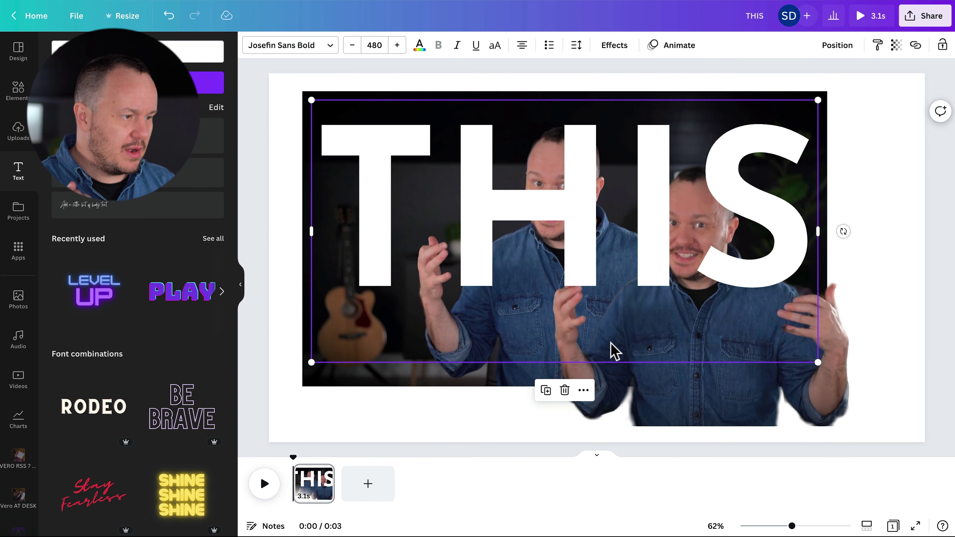
pyautogui.click(650, 415)
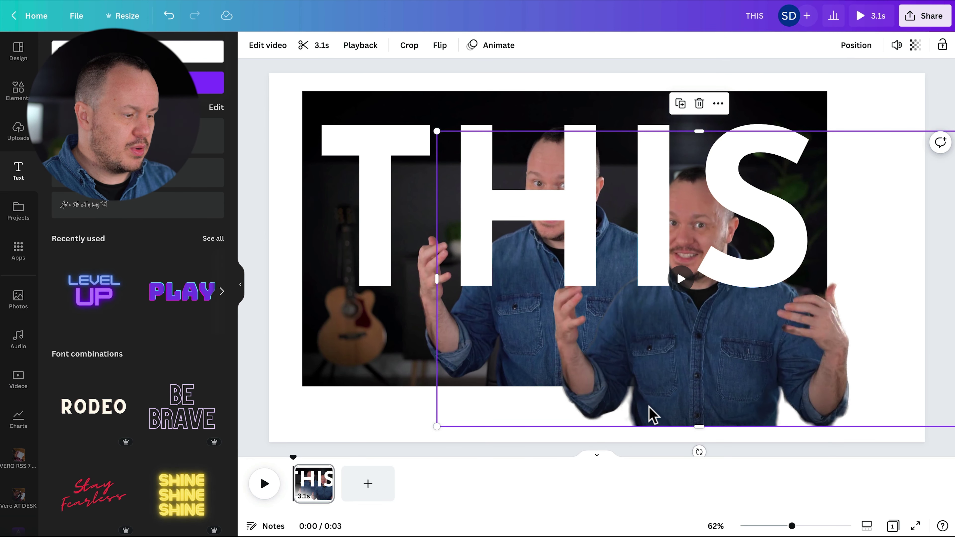
pyautogui.hotkey('ctrl', ']')
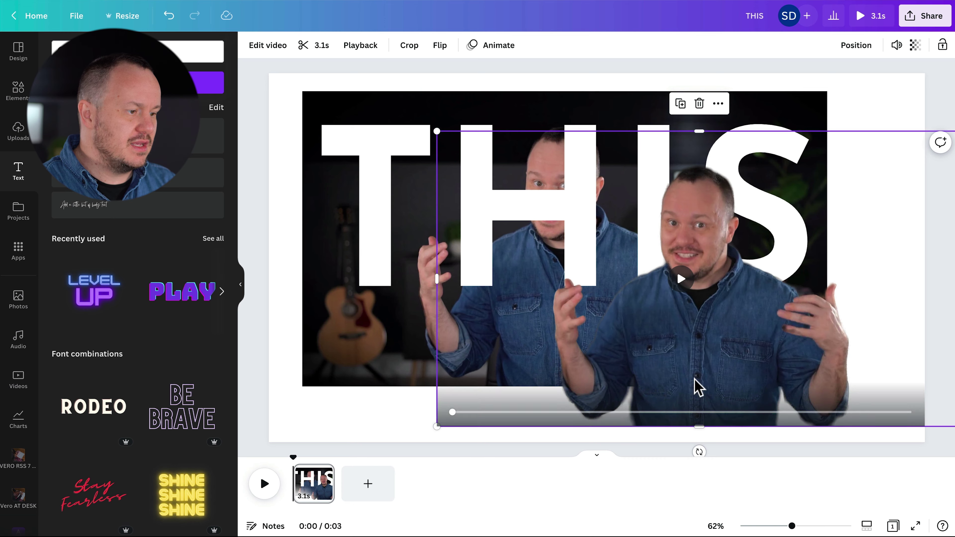
pyautogui.moveTo(694, 386); pyautogui.dragTo(558, 345)
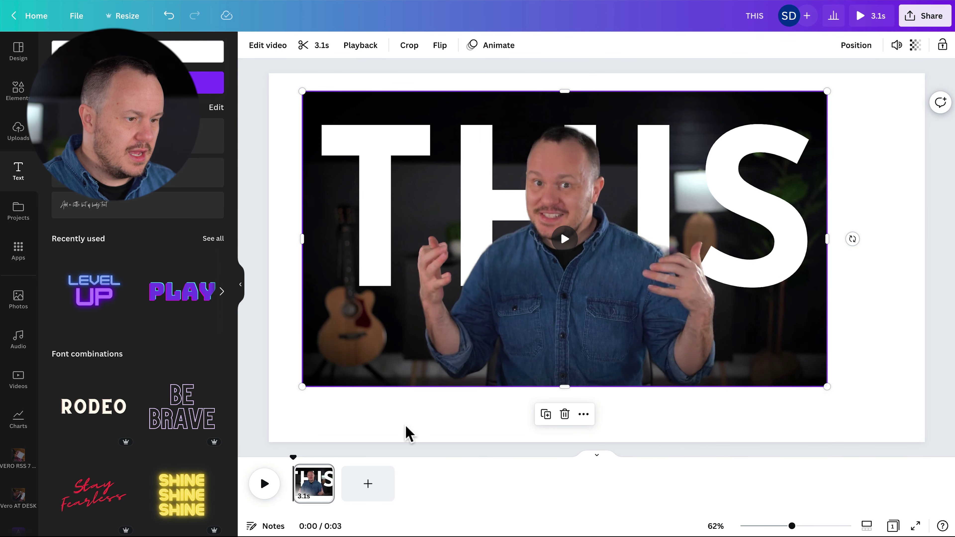
pyautogui.click(397, 441)
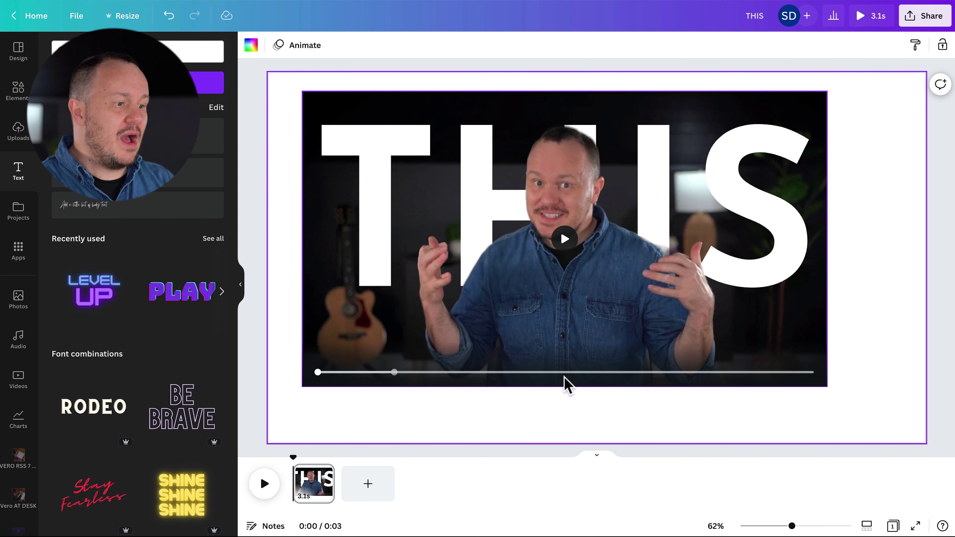
# Step: Preview full screen, set page zoom to 100% and stretch the timeline to 500%
pyautogui.click(860, 16)
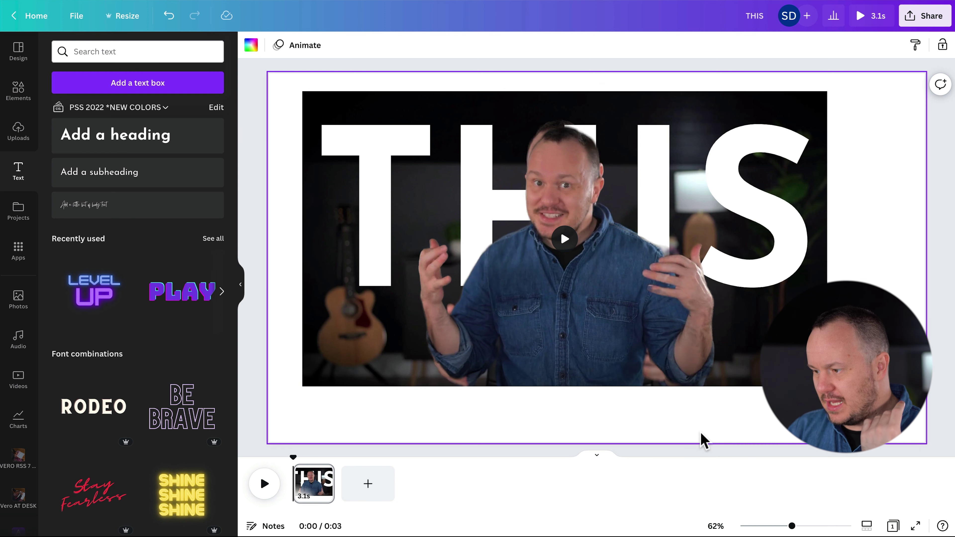
pyautogui.click(866, 526)
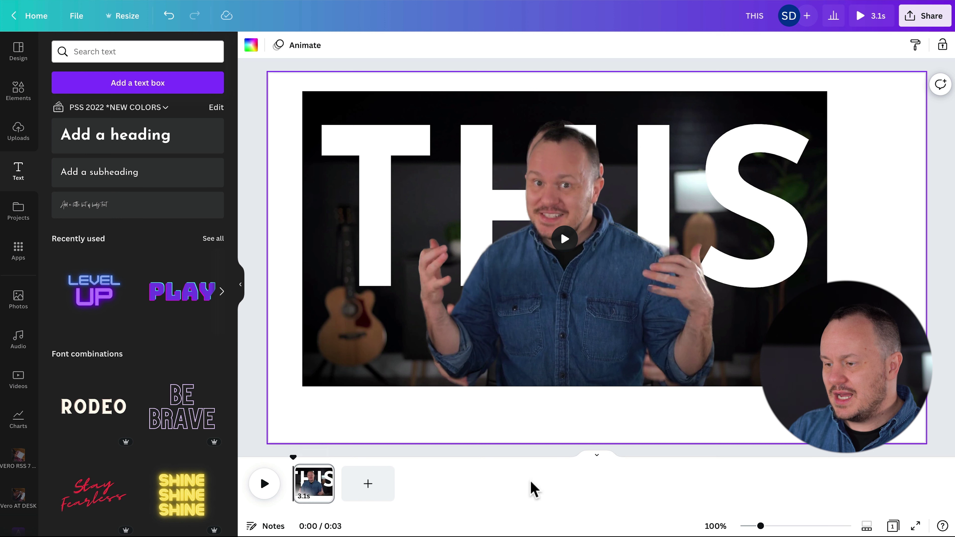
pyautogui.moveTo(760, 528); pyautogui.dragTo(880, 528)
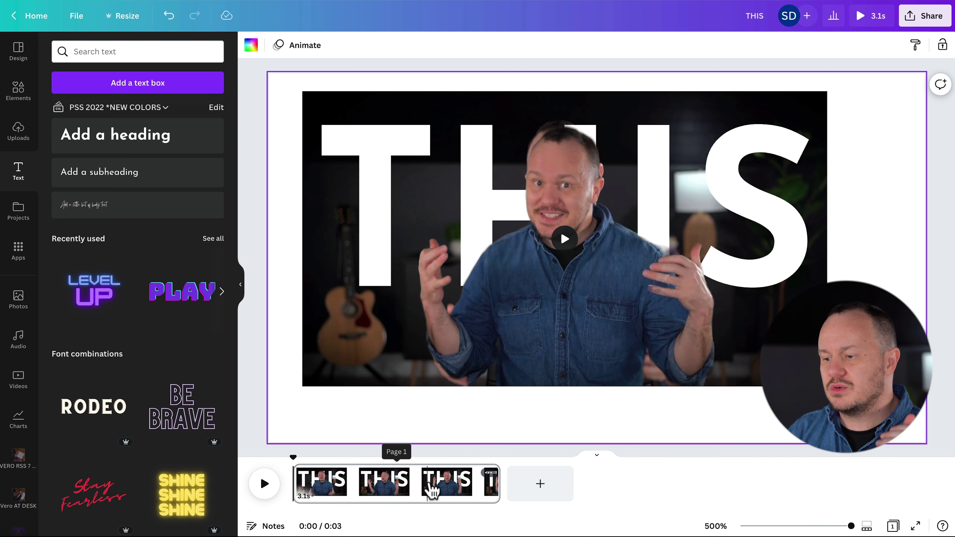
# Step: Shift the speaker cutout down-right to expose THIS, then select the word
pyautogui.click(523, 307)
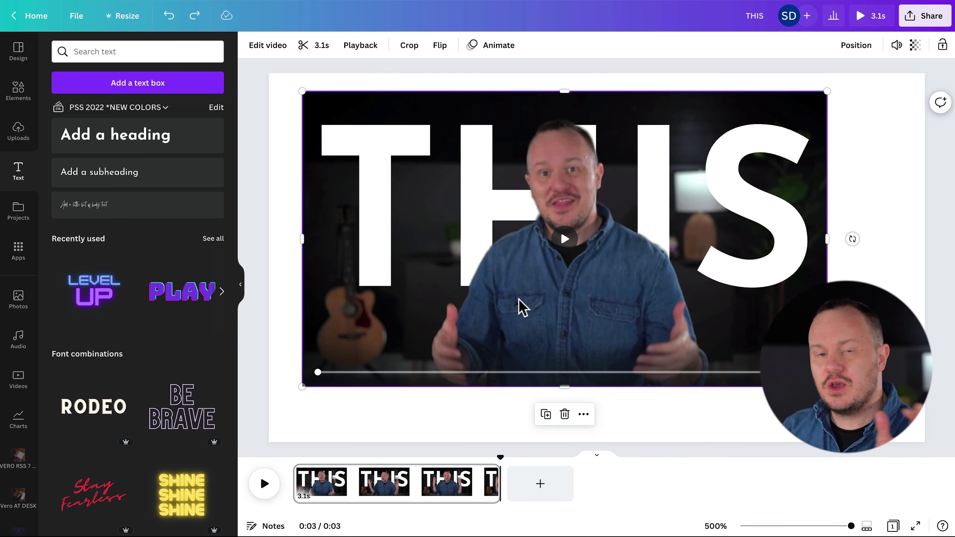
pyautogui.moveTo(522, 307); pyautogui.dragTo(692, 362)
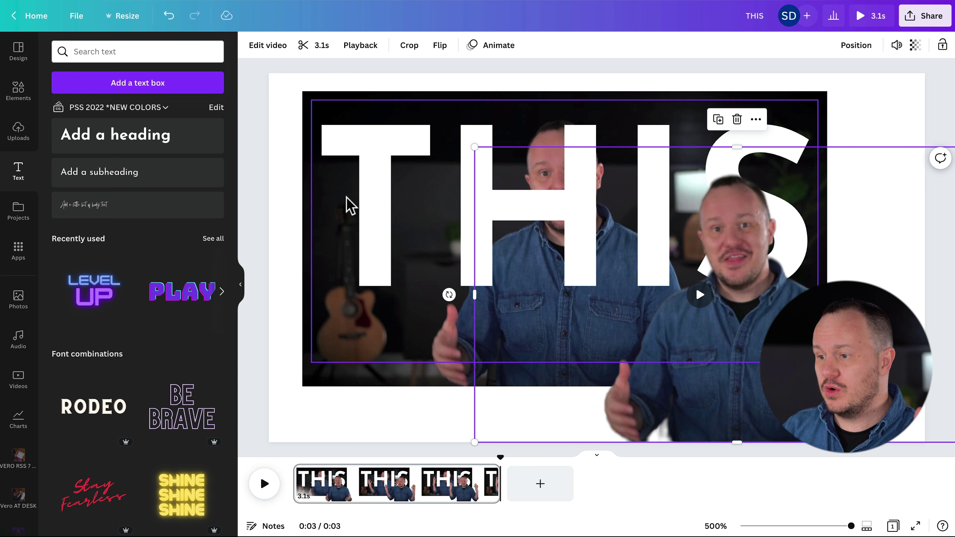
pyautogui.click(349, 205)
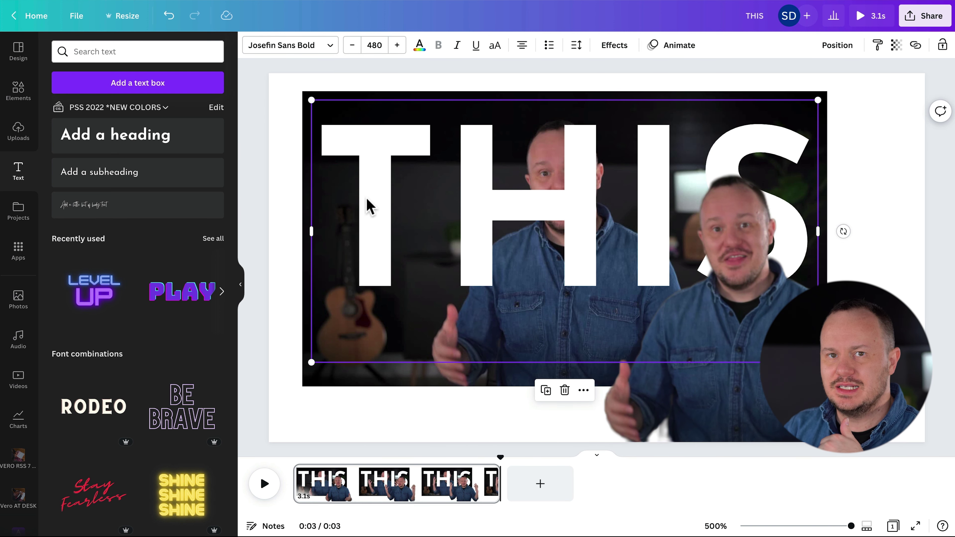
# Step: Give THIS a Shift animation on enter, character by character, at maximum speed
pyautogui.click(684, 59)
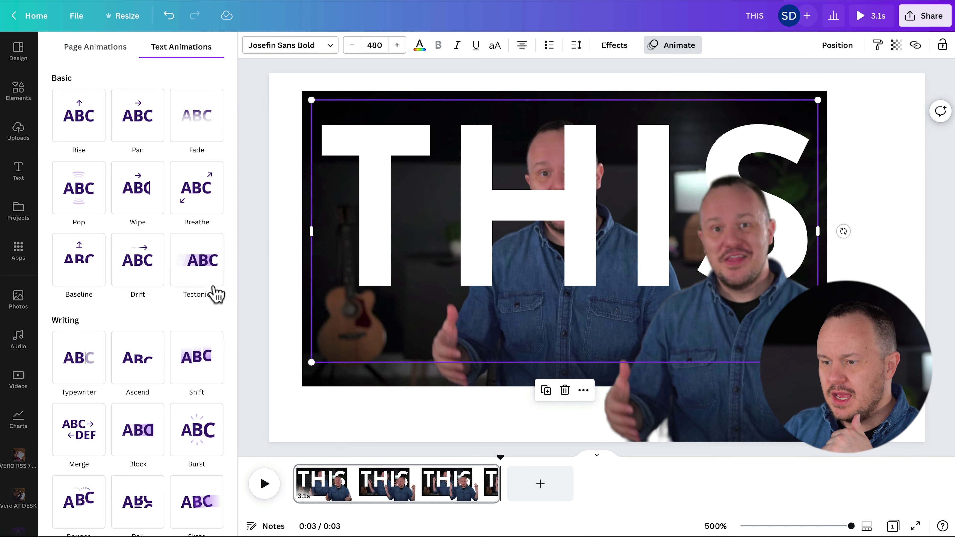
pyautogui.scroll(-4, 177, 329)
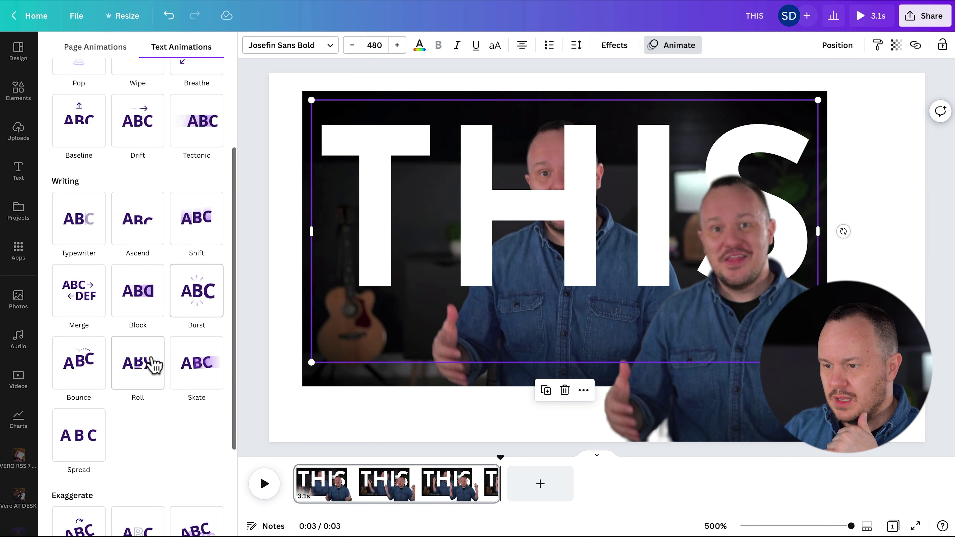
pyautogui.click(188, 231)
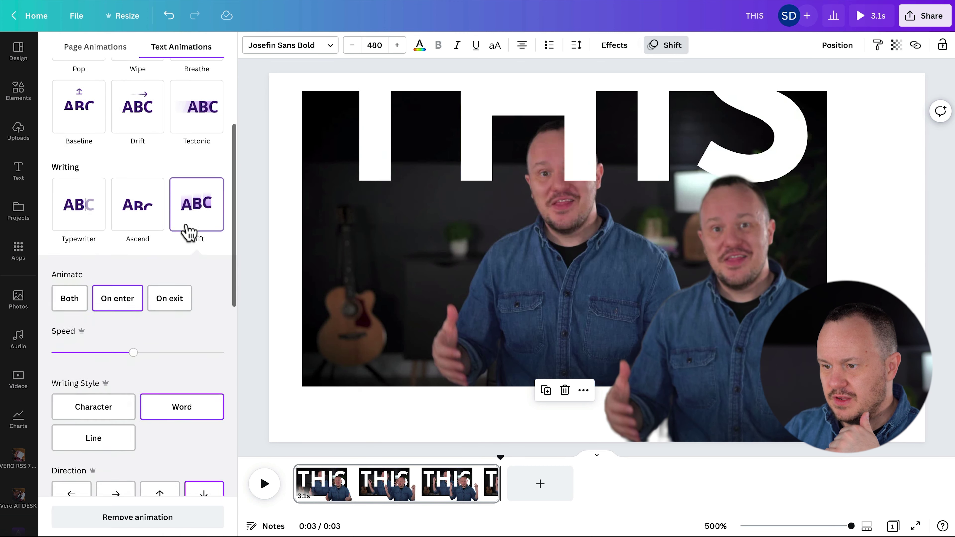
pyautogui.click(113, 291)
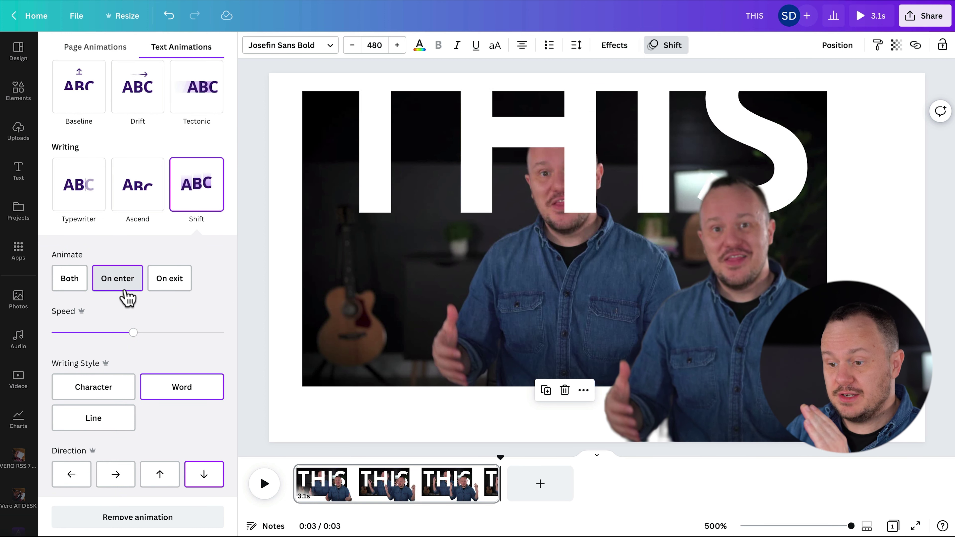
pyautogui.click(112, 391)
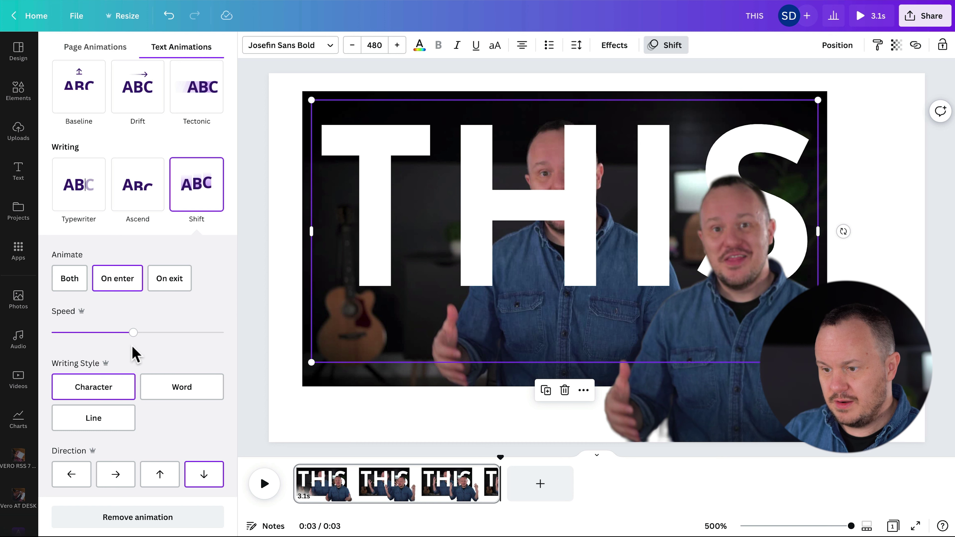
pyautogui.moveTo(205, 332); pyautogui.dragTo(237, 338)
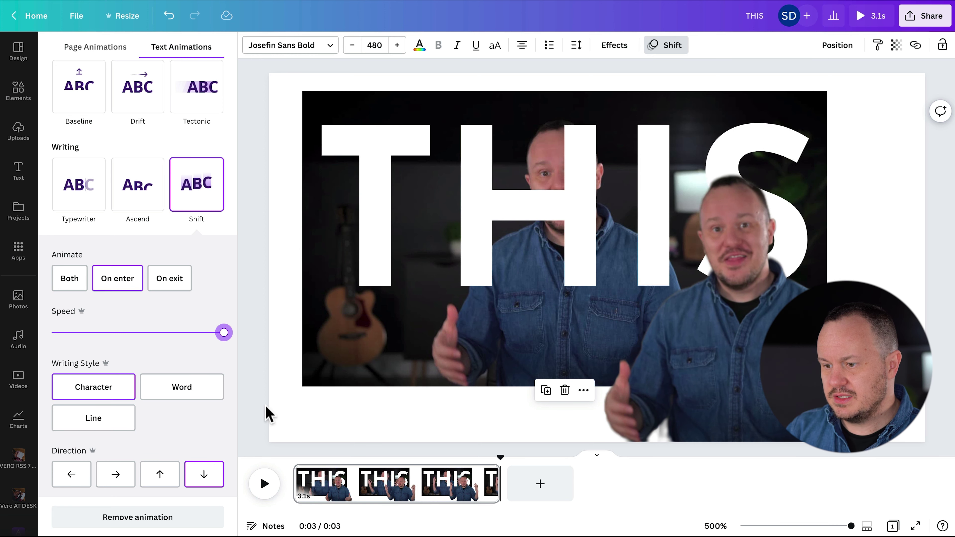
pyautogui.click(256, 414)
pyautogui.click(580, 364)
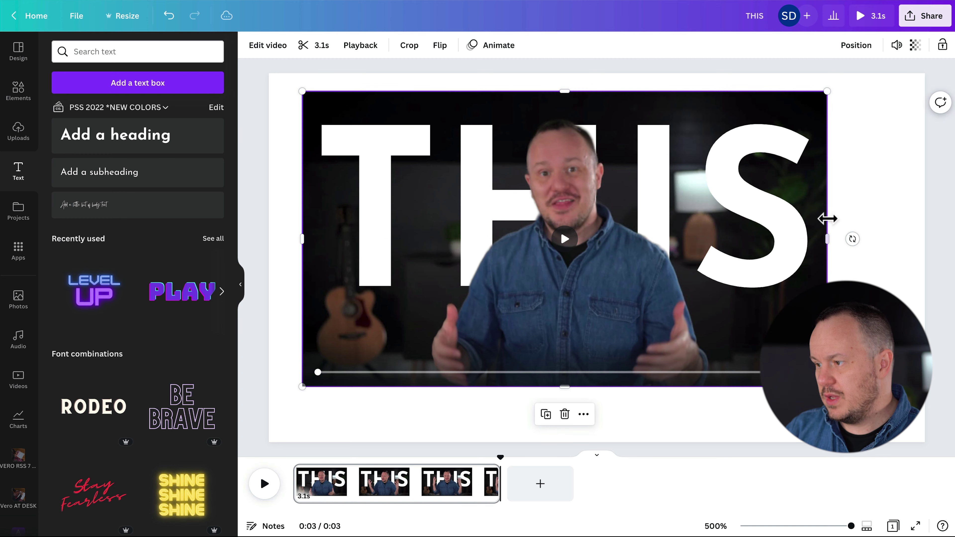
# Step: Play through the 3.1s clip, splitting it with S at speech beats, and stop at 2.1s
pyautogui.click(879, 136)
pyautogui.click(858, 25)
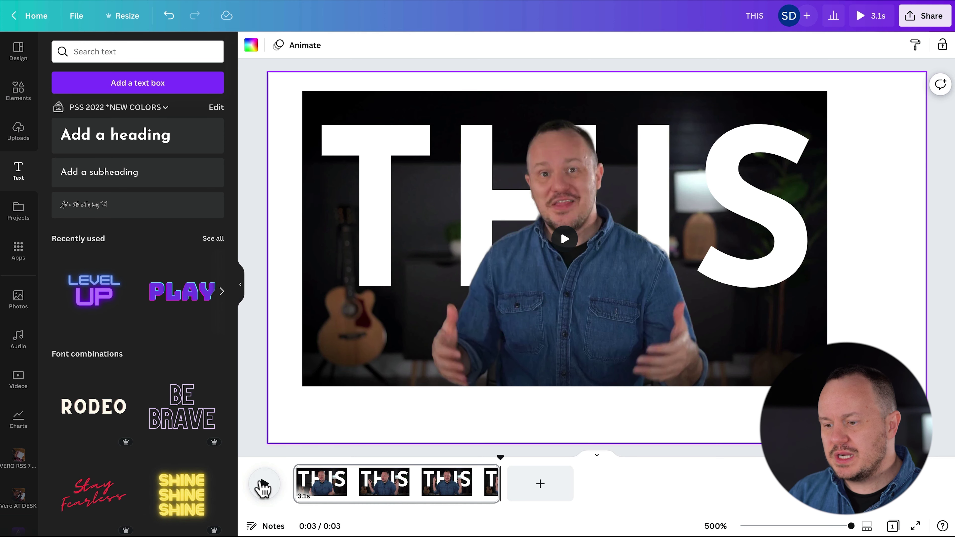
pyautogui.click(299, 463)
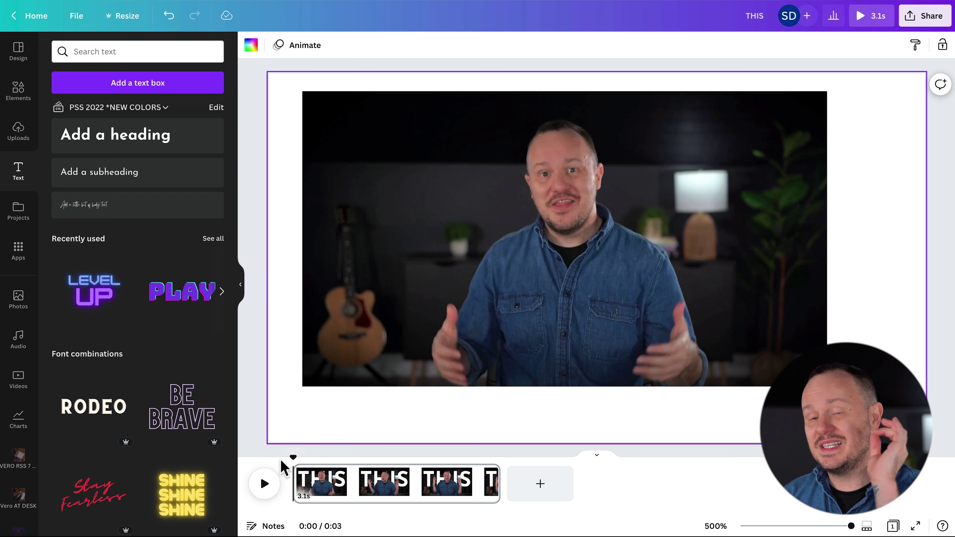
pyautogui.click(264, 484)
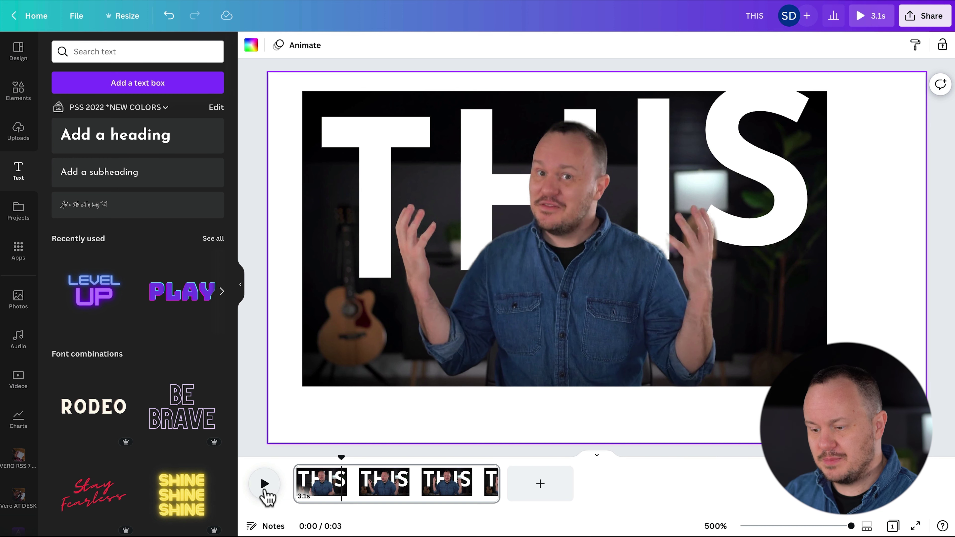
pyautogui.press('s')
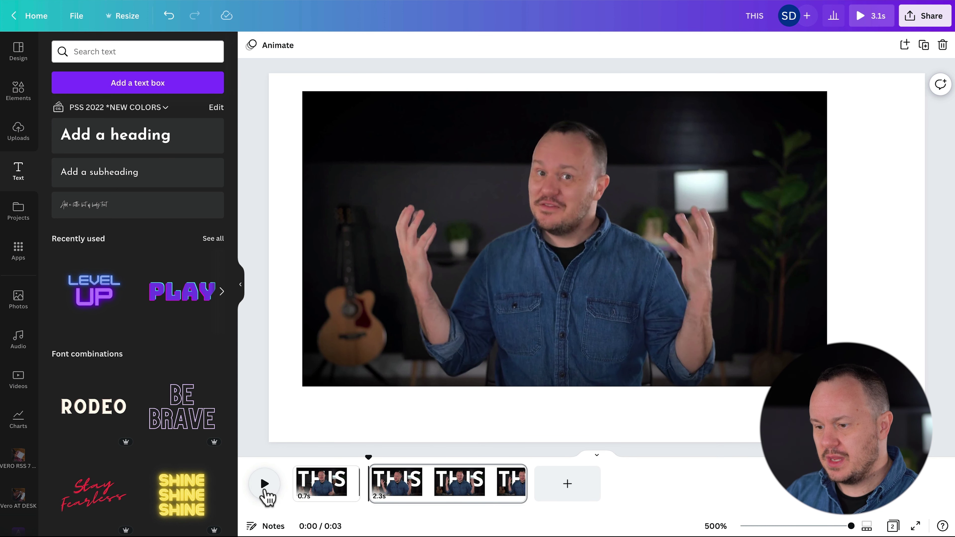
pyautogui.click(265, 488)
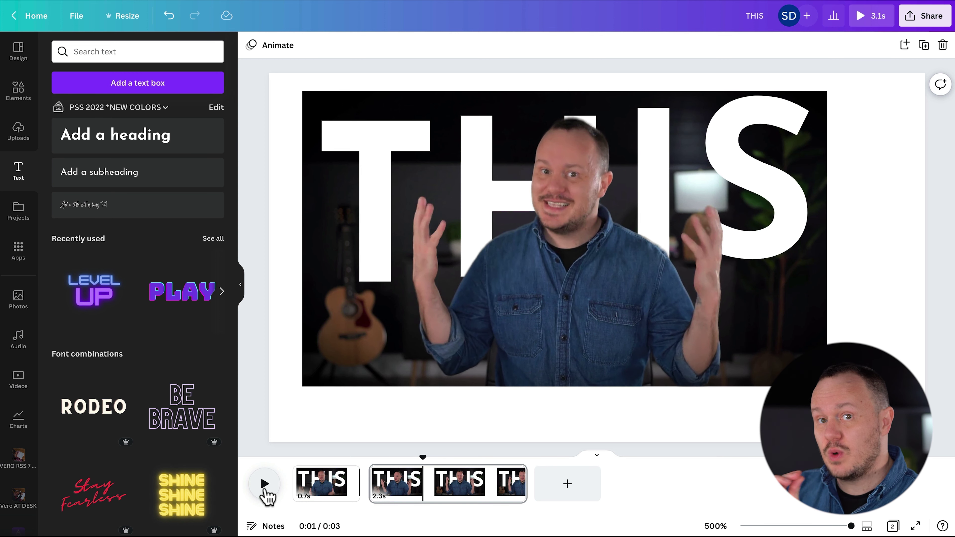
pyautogui.press('s')
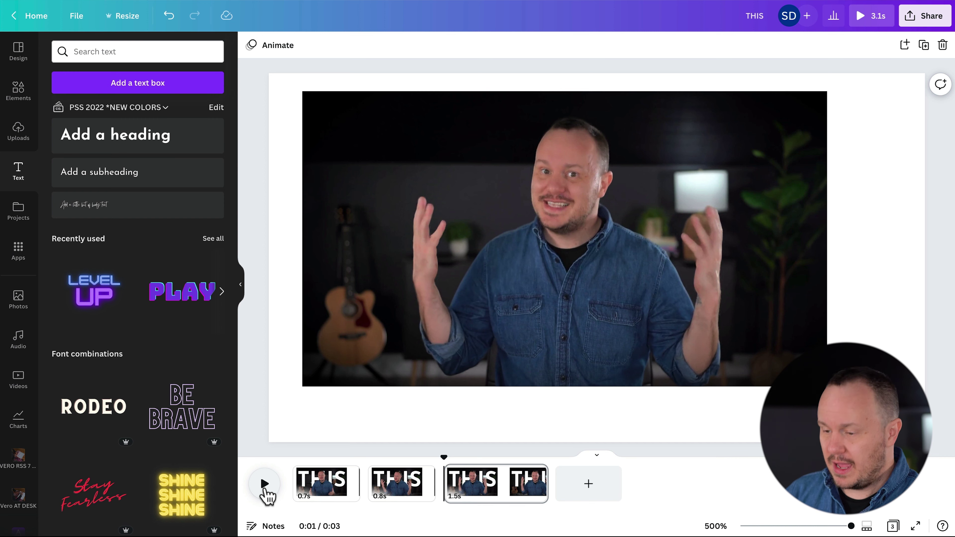
pyautogui.click(265, 489)
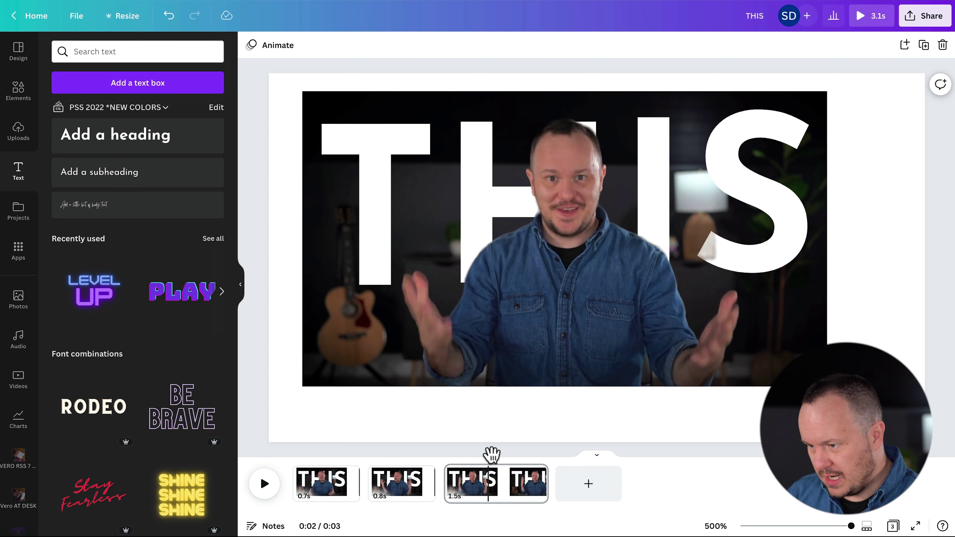
pyautogui.moveTo(489, 456); pyautogui.dragTo(485, 456)
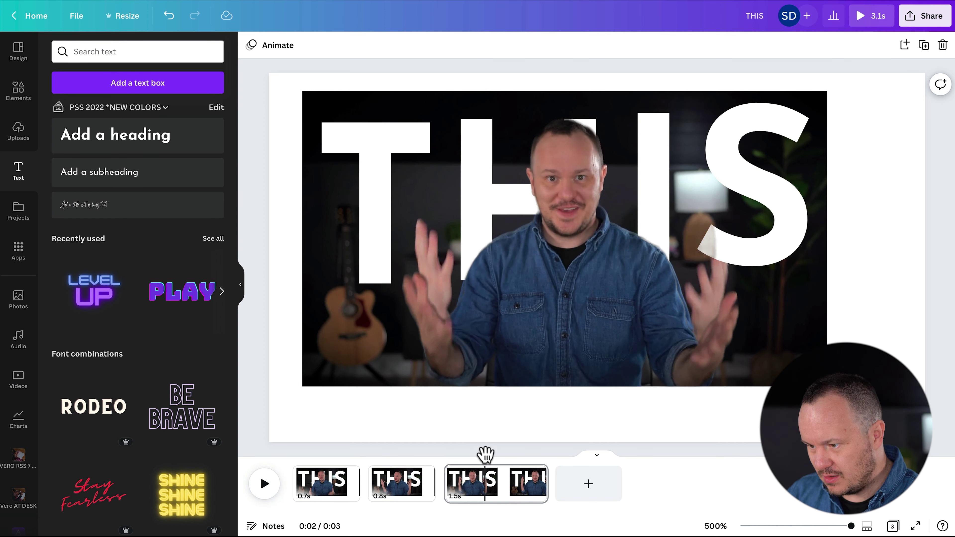
# Step: Make the final split, then move the speaker cutout aside on the 0.8s second clip
pyautogui.press('s')
pyautogui.click(393, 485)
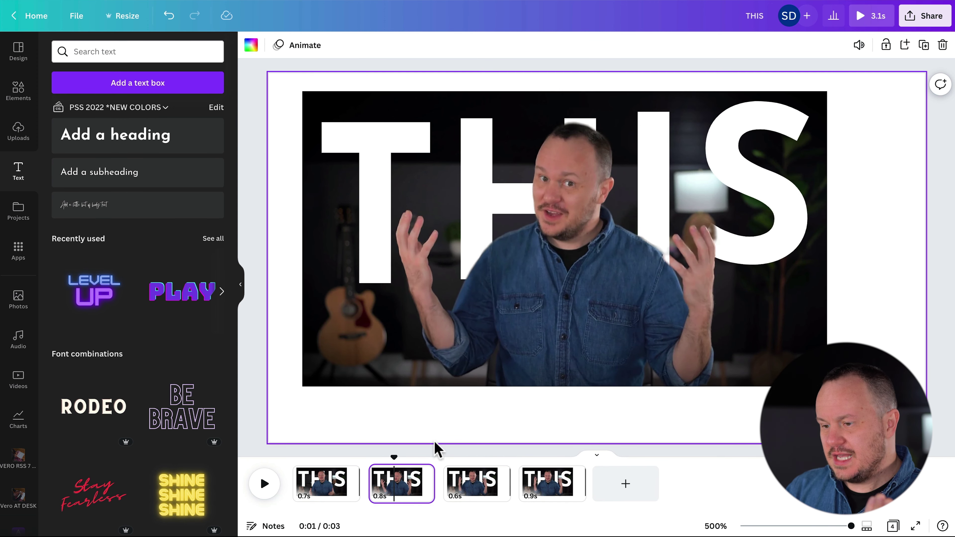
pyautogui.click(588, 246)
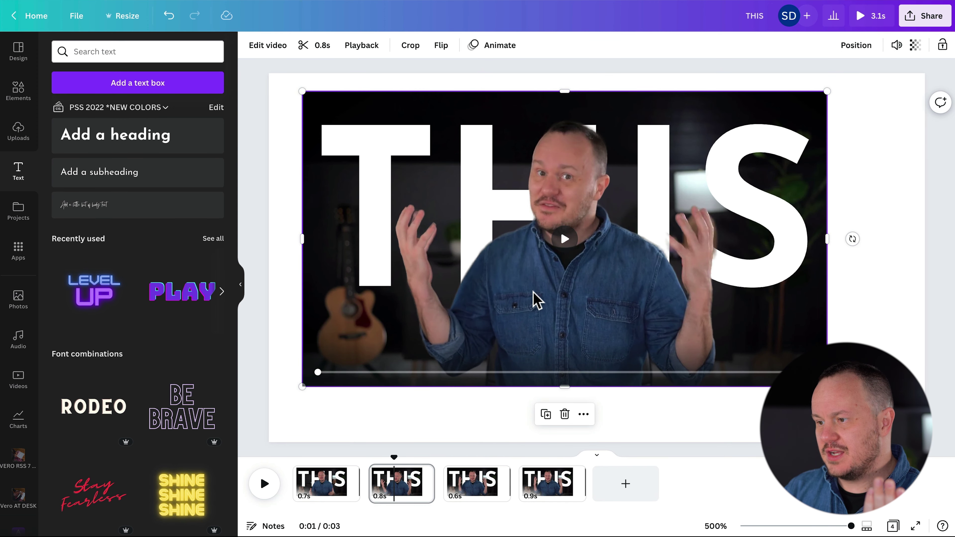
pyautogui.moveTo(537, 300); pyautogui.dragTo(700, 353)
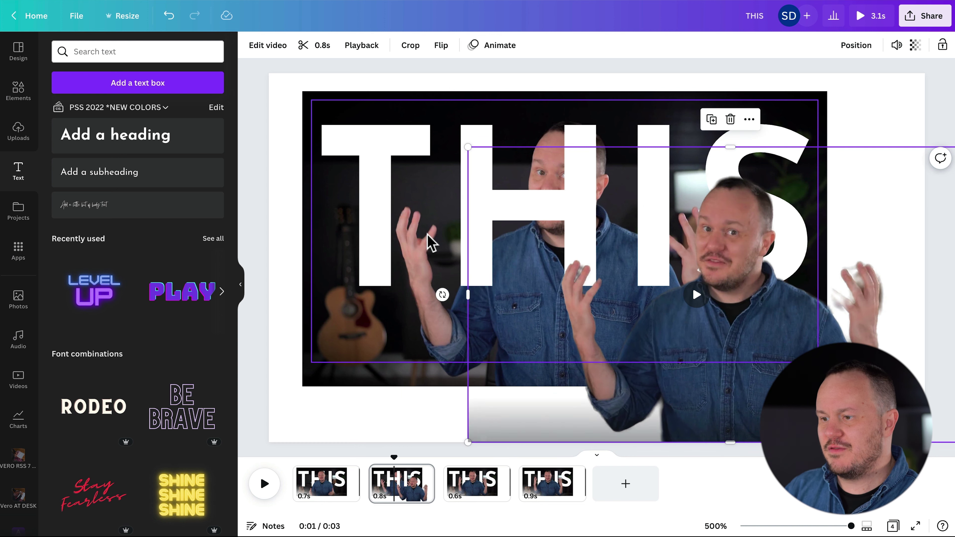
# Step: Change the second clip's word from THIS to FUN
pyautogui.click(380, 206)
pyautogui.doubleClick(376, 197)
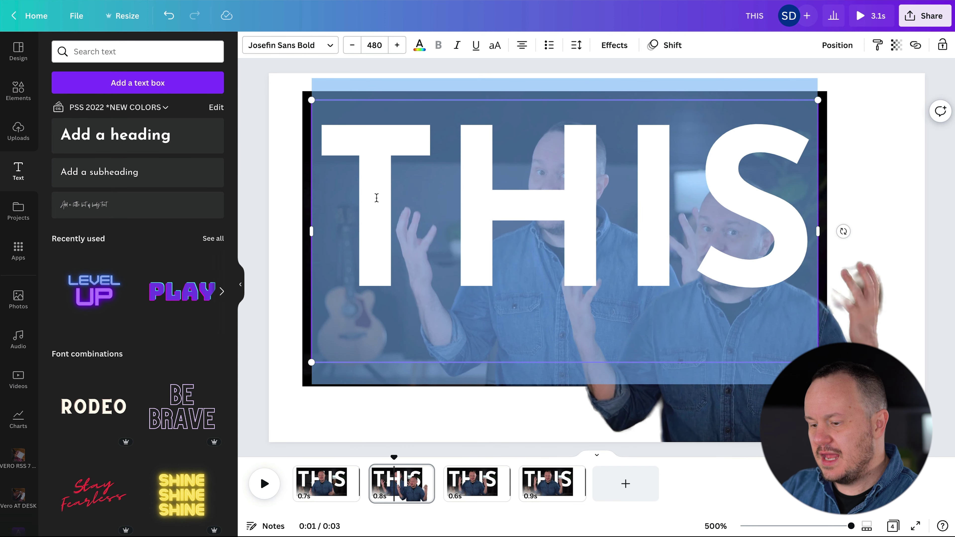
pyautogui.write('fun')
pyautogui.press('BackSpace')
pyautogui.press('BackSpace')
pyautogui.press('BackSpace')
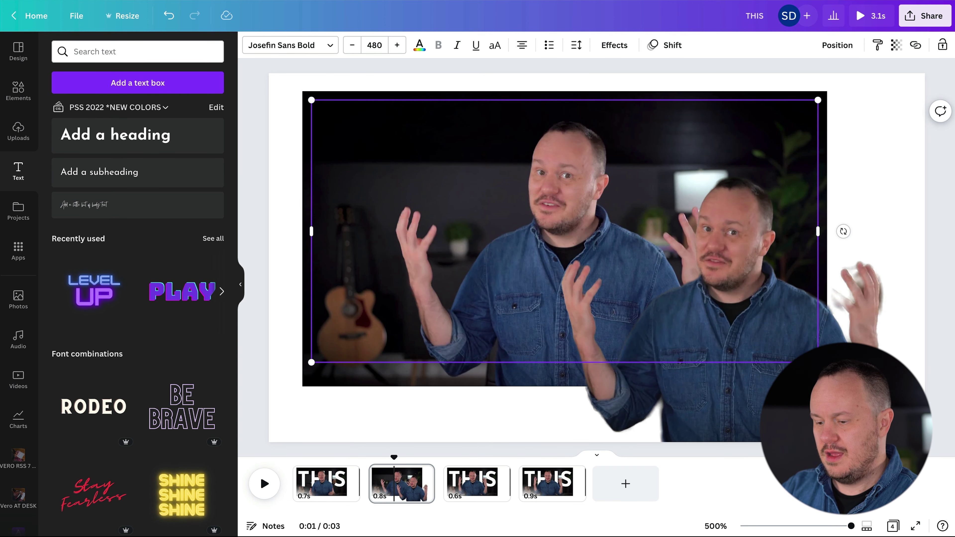
pyautogui.write('FUN')
pyautogui.click(283, 316)
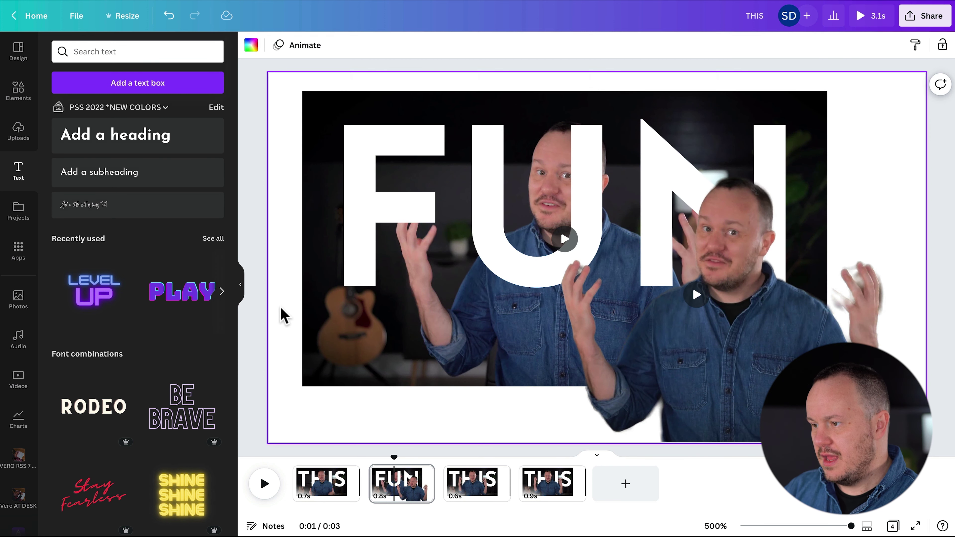
# Step: Enlarge FUN to size 507, raise it slightly, and realign the speaker cutout over it
pyautogui.click(444, 180)
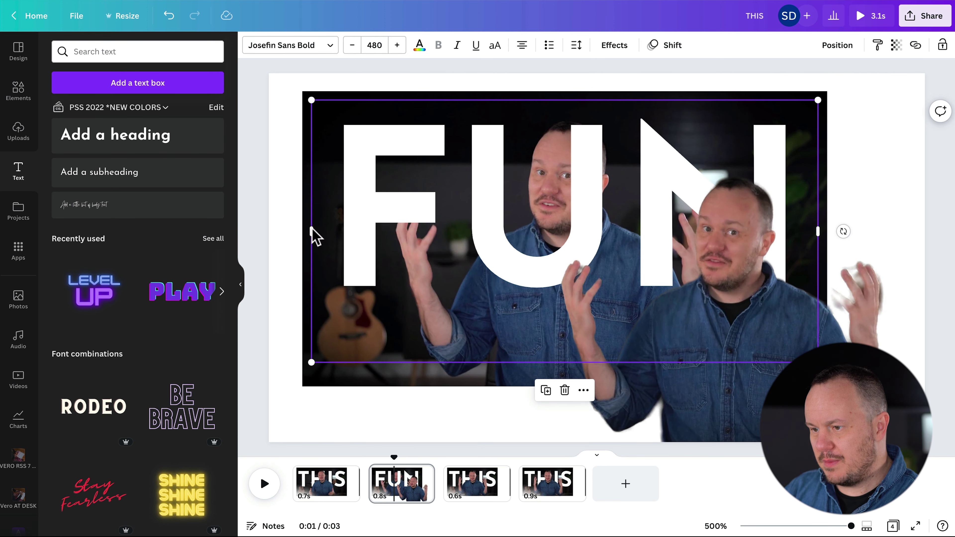
pyautogui.moveTo(311, 228); pyautogui.dragTo(332, 230)
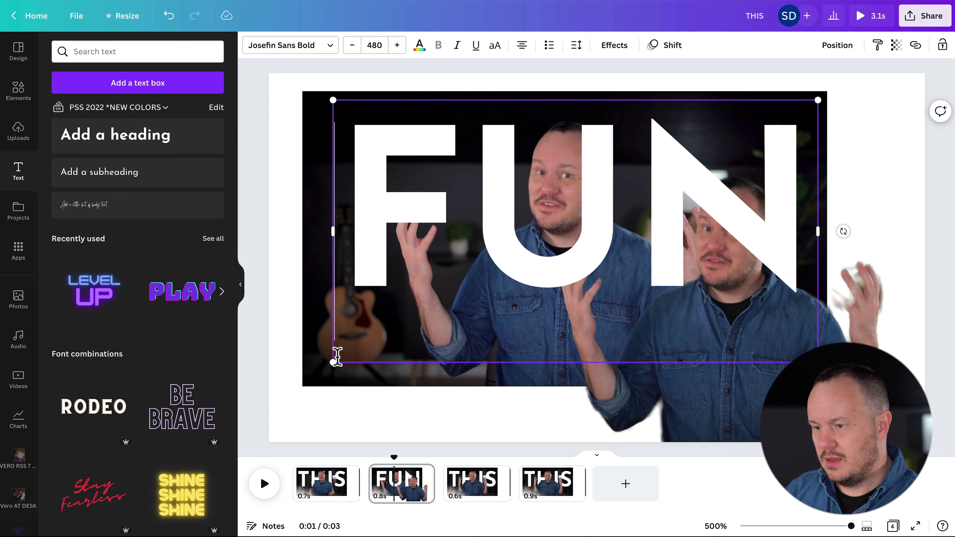
pyautogui.moveTo(333, 361); pyautogui.dragTo(305, 377)
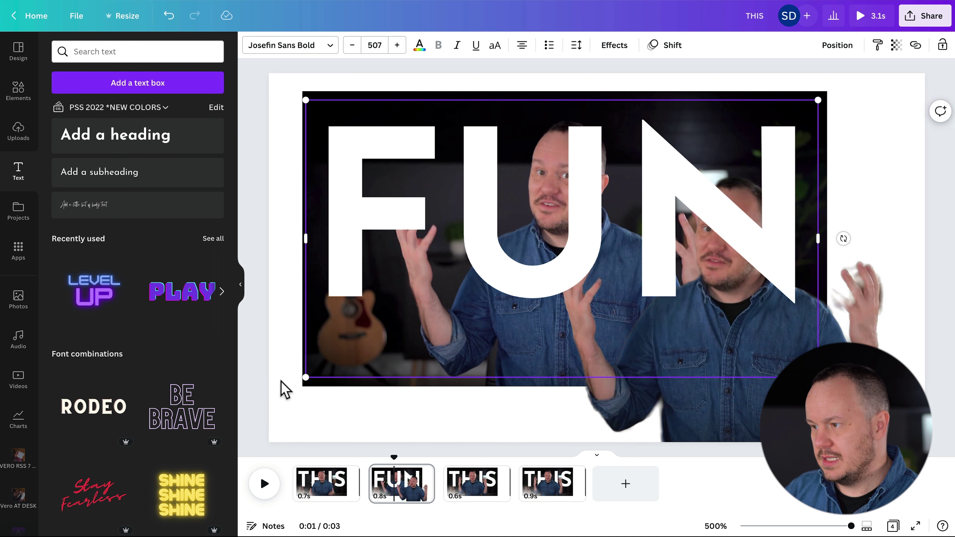
pyautogui.click(284, 389)
pyautogui.click(371, 213)
pyautogui.moveTo(371, 213); pyautogui.dragTo(371, 189)
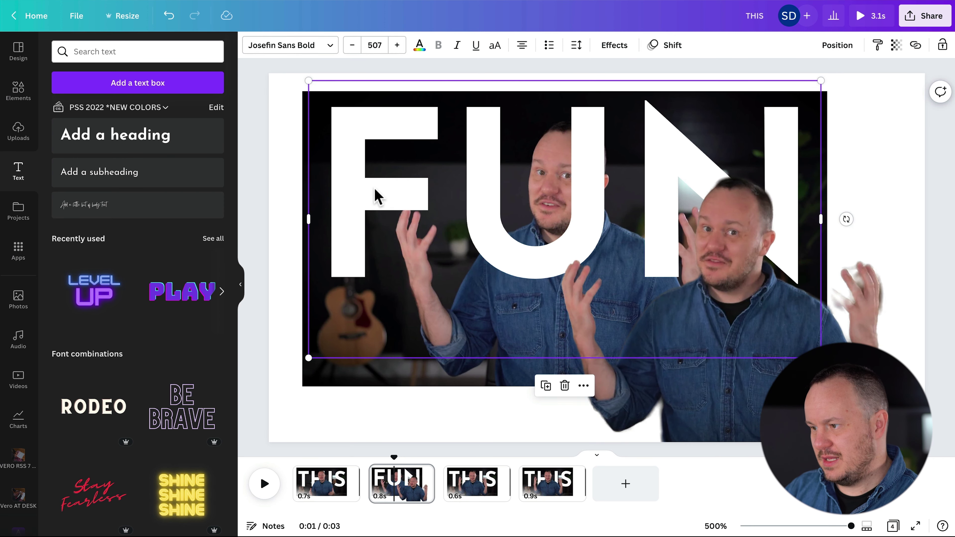
pyautogui.moveTo(693, 379); pyautogui.dragTo(534, 326)
pyautogui.click(421, 481)
# Step: On the third clip, move the speaker cutout aside and retype THIS as TEXT
pyautogui.click(489, 488)
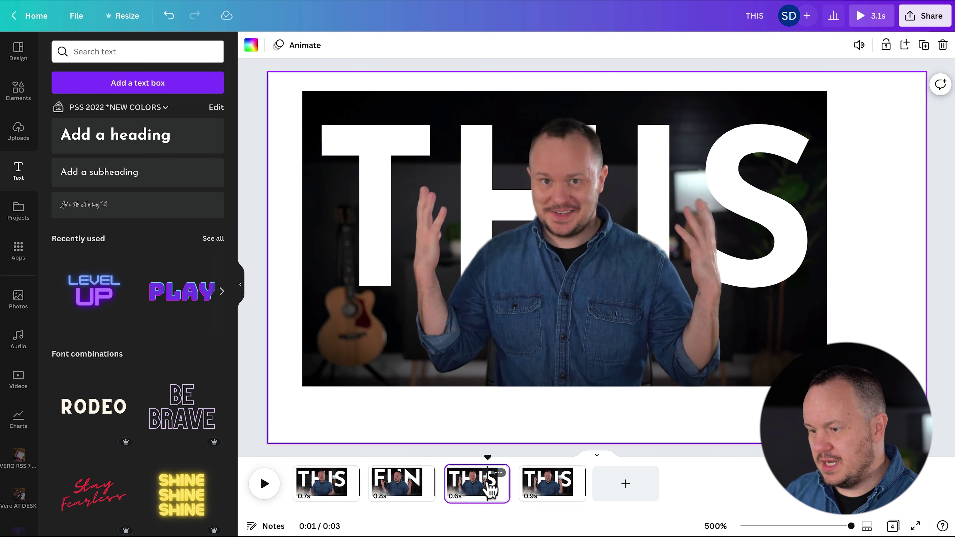
pyautogui.click(585, 261)
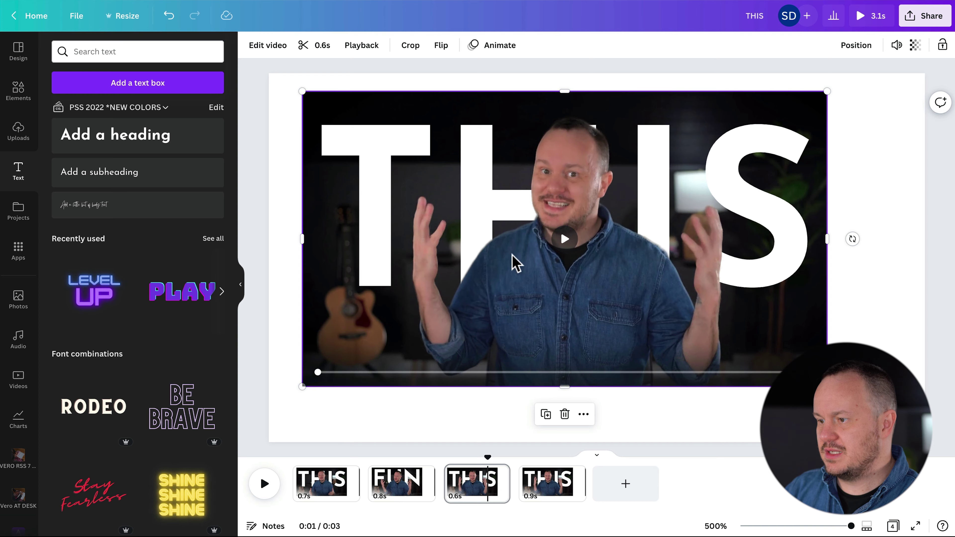
pyautogui.moveTo(512, 260); pyautogui.dragTo(710, 341)
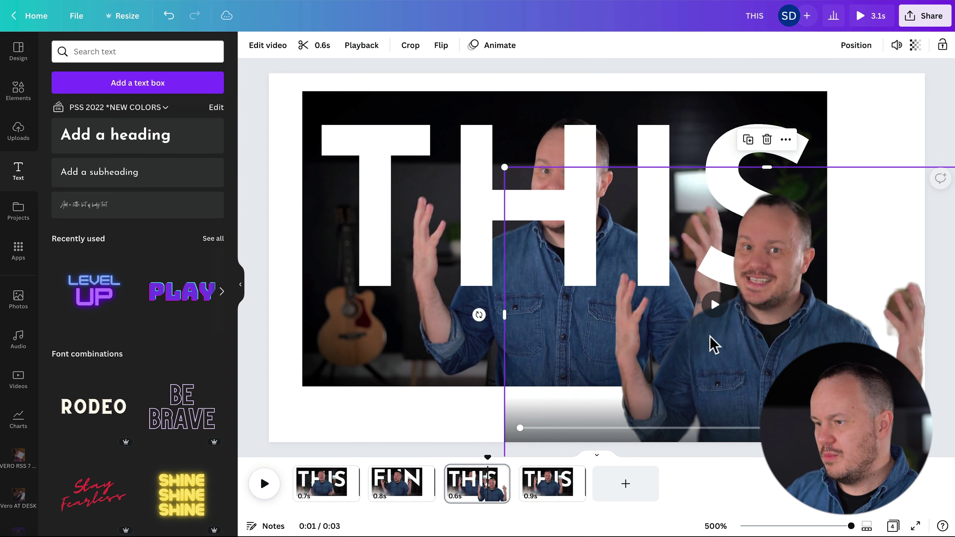
pyautogui.click(337, 192)
pyautogui.click(338, 186)
pyautogui.write('TEST')
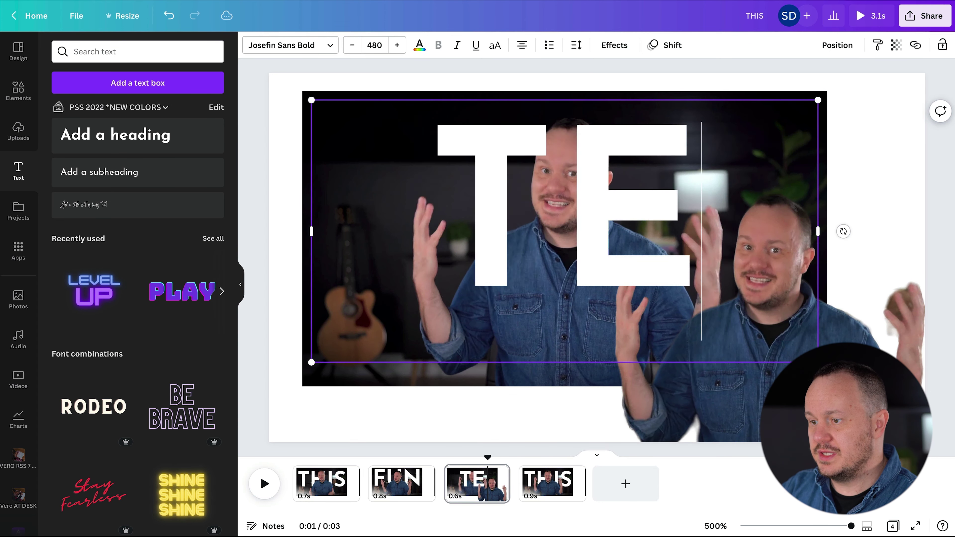
pyautogui.press('BackSpace')
pyautogui.write('X')
pyautogui.press('BackSpace')
pyautogui.press('BackSpace')
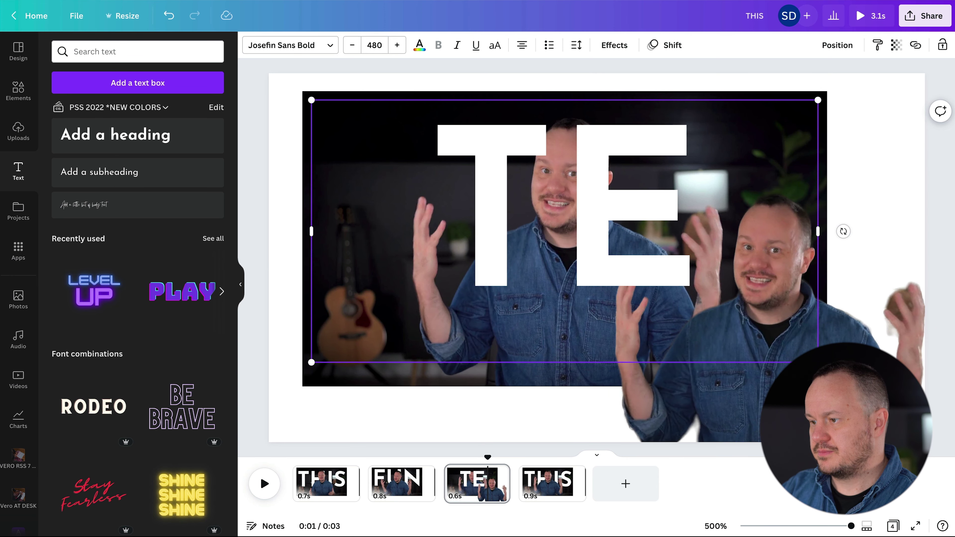
pyautogui.write('XT')
# Step: Set TEXT's font size to 400 so it fits on one line, then reselect the cutout
pyautogui.scroll(5, 337, 158)
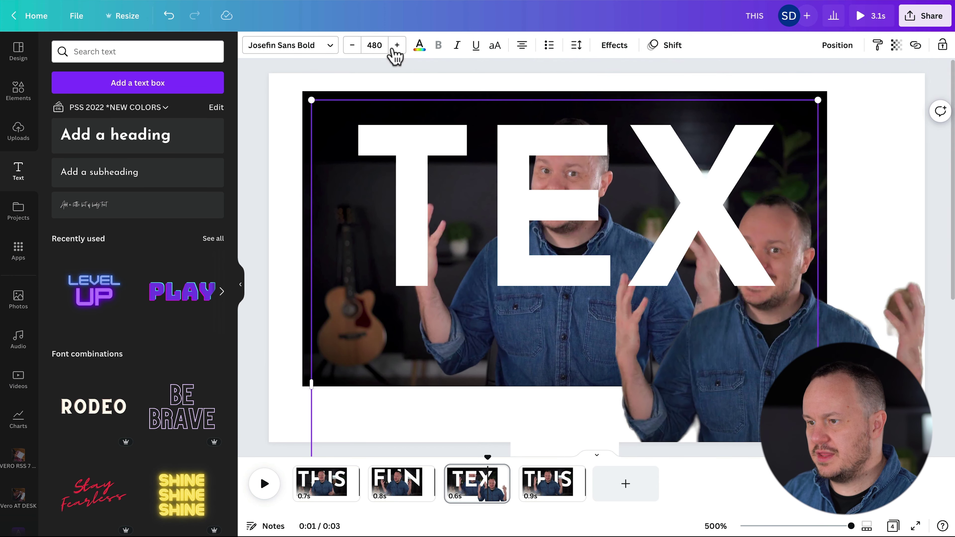
pyautogui.click(376, 45)
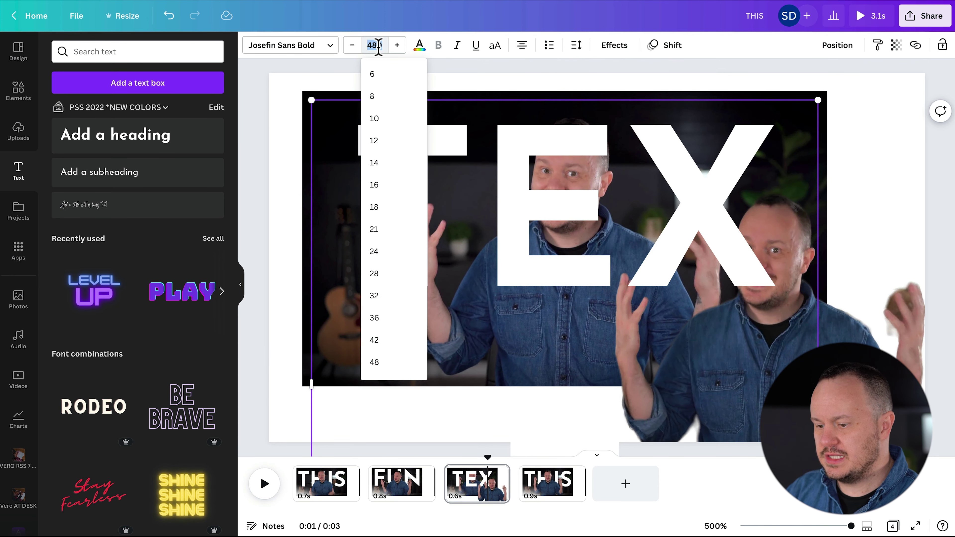
pyautogui.press('Return')
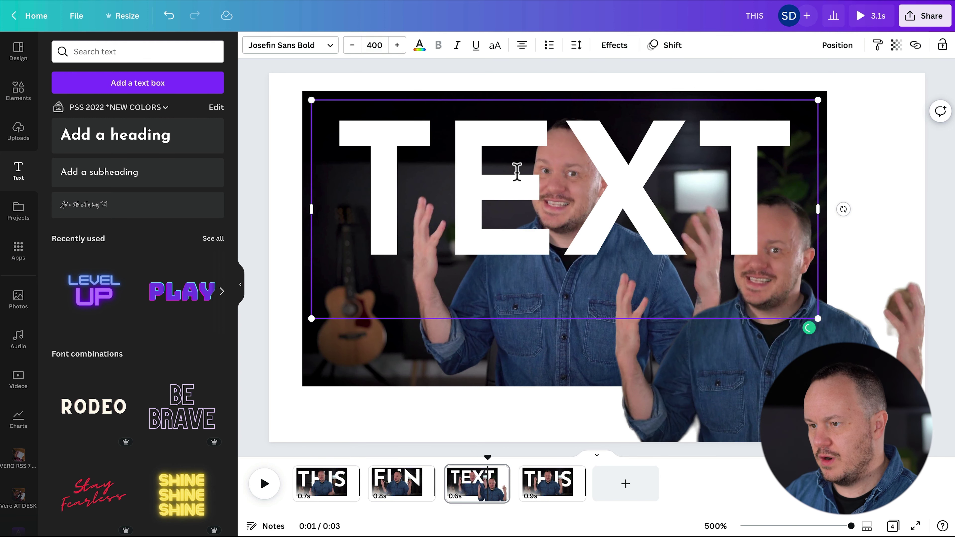
pyautogui.click(571, 309)
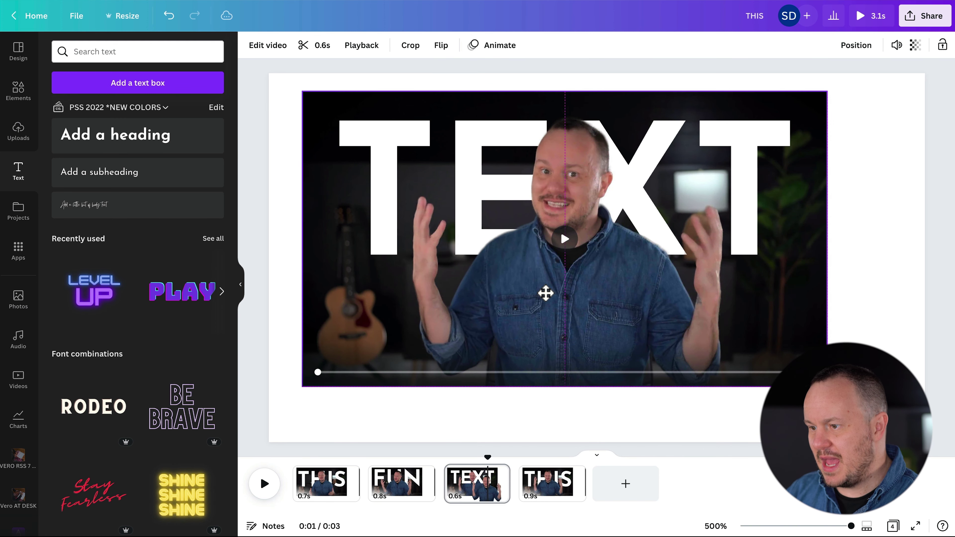
# Step: Open the FUN clip, move the speaker cutout aside and select the FUN word
pyautogui.click(747, 450)
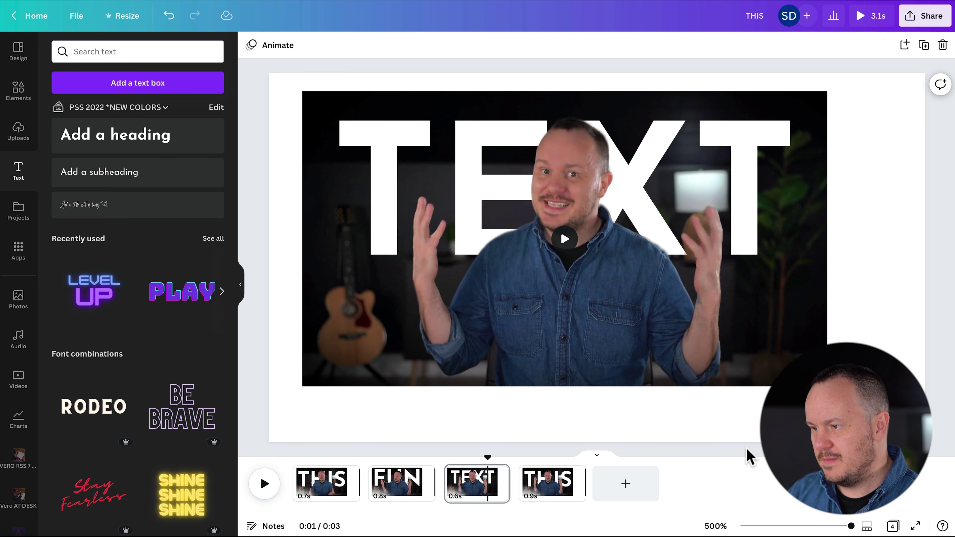
pyautogui.click(399, 483)
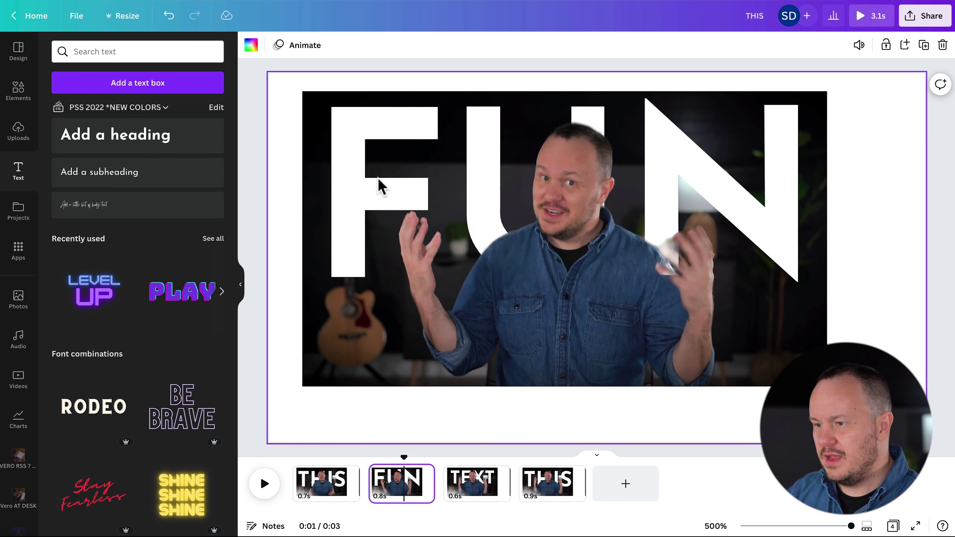
pyautogui.click(552, 273)
pyautogui.moveTo(477, 306); pyautogui.dragTo(548, 341)
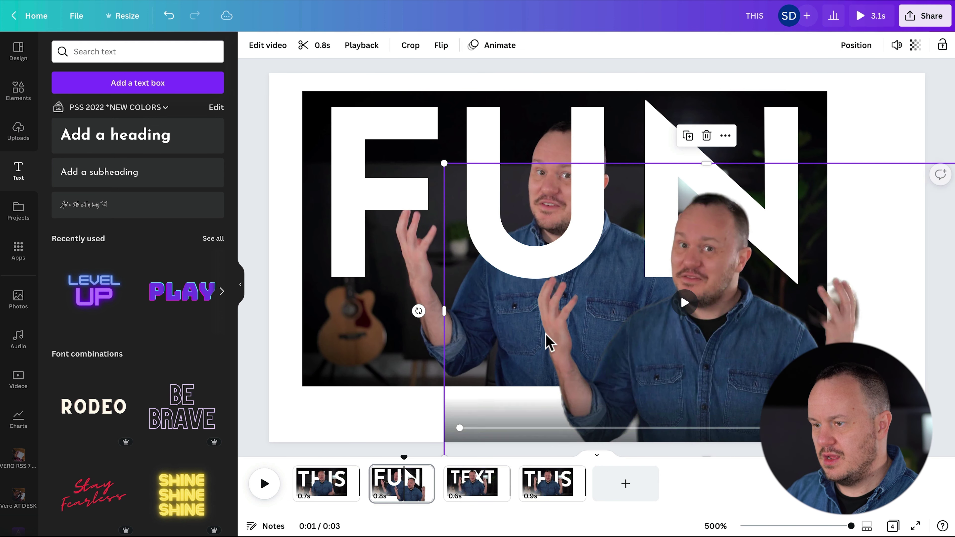
pyautogui.click(327, 181)
# Step: Give FUN the Skate animation on enter only and put the speaker cutout back in place
pyautogui.click(611, 46)
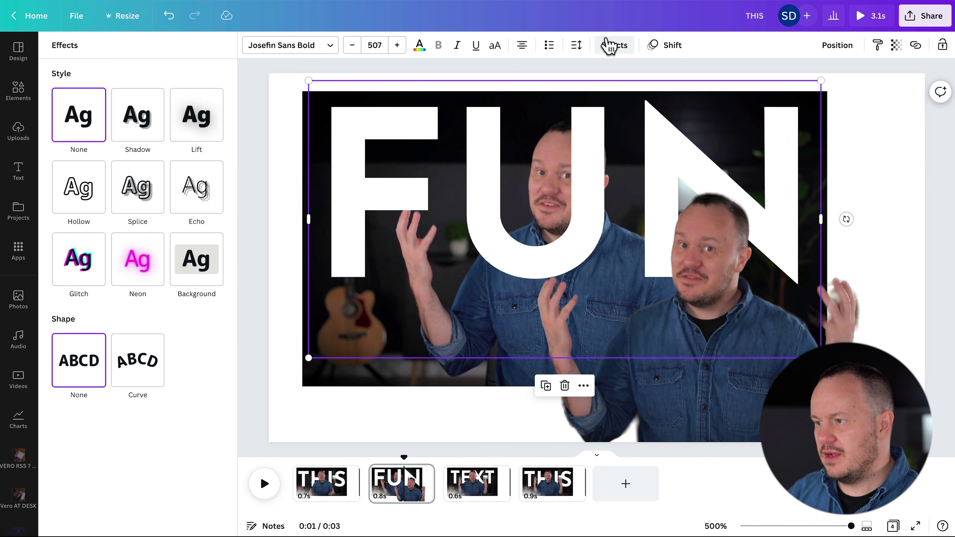
pyautogui.click(667, 53)
pyautogui.scroll(-5, 190, 244)
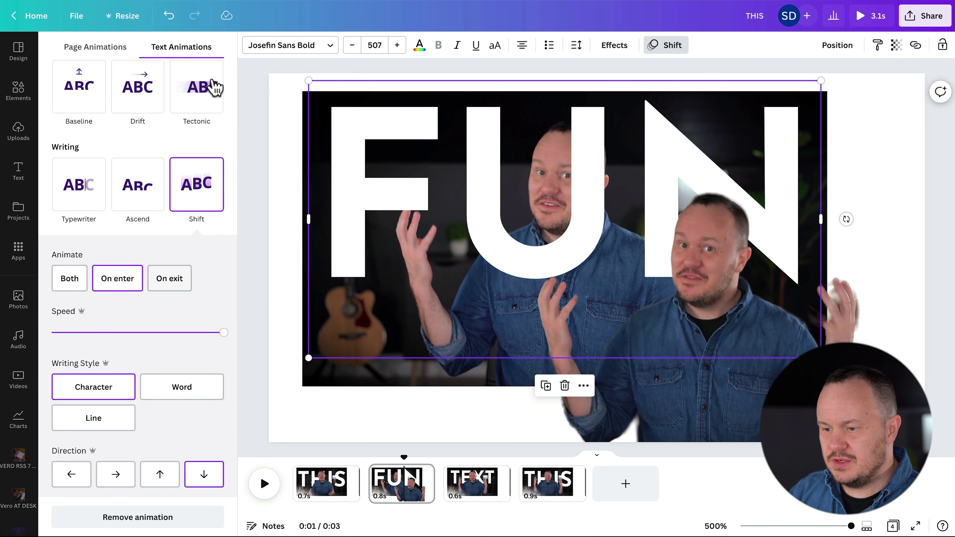
pyautogui.scroll(-10, 204, 166)
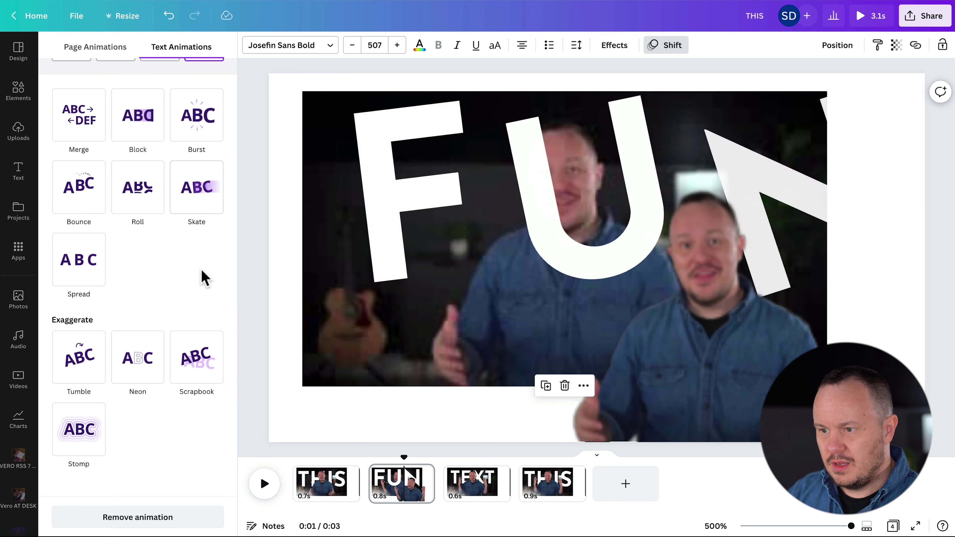
pyautogui.scroll(3, 204, 279)
pyautogui.click(199, 261)
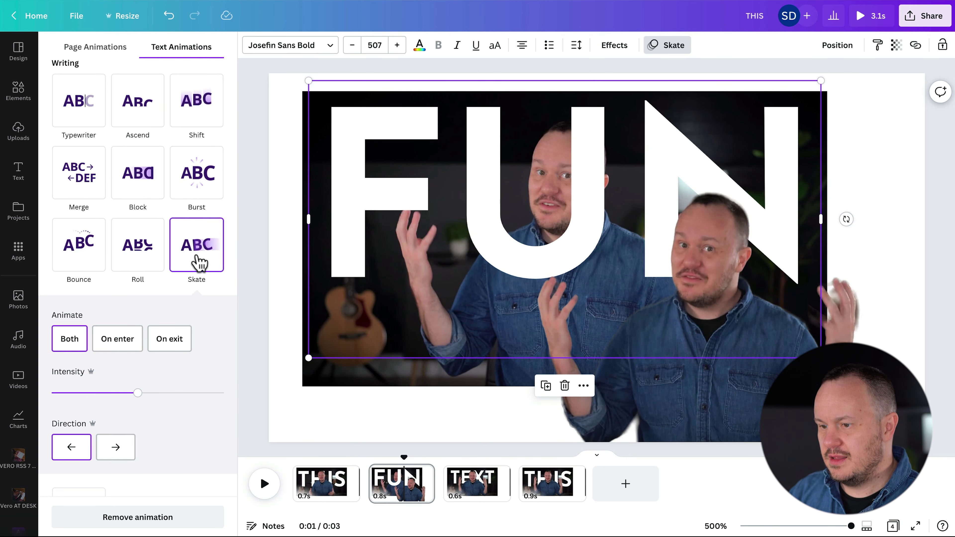
pyautogui.click(120, 350)
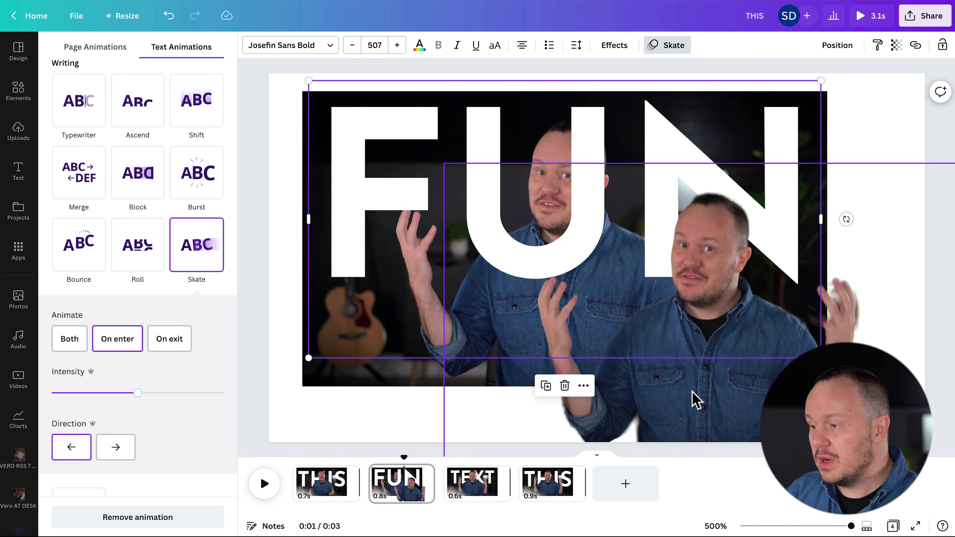
pyautogui.moveTo(693, 393); pyautogui.dragTo(550, 321)
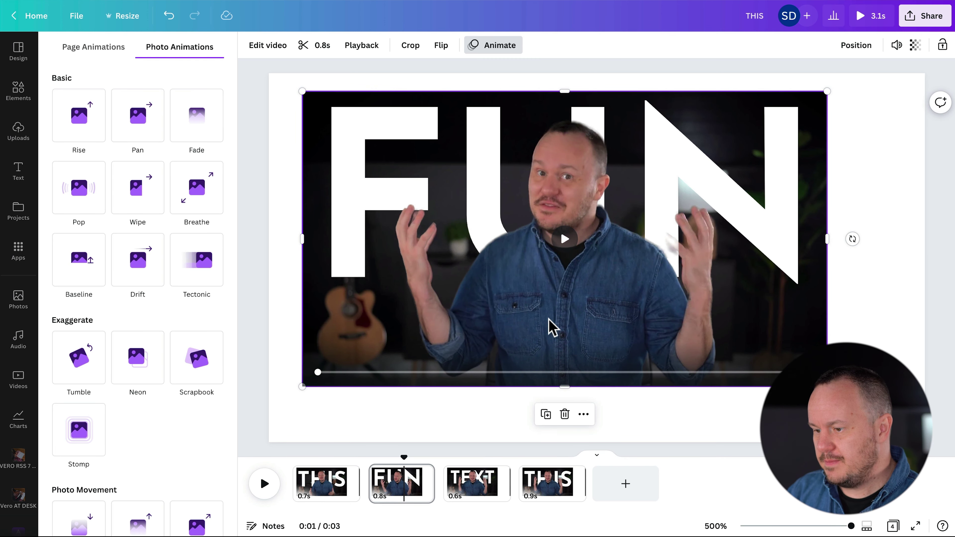
# Step: On the fourth clip, move the speaker cutout aside and set the THIS word to size 200
pyautogui.click(544, 498)
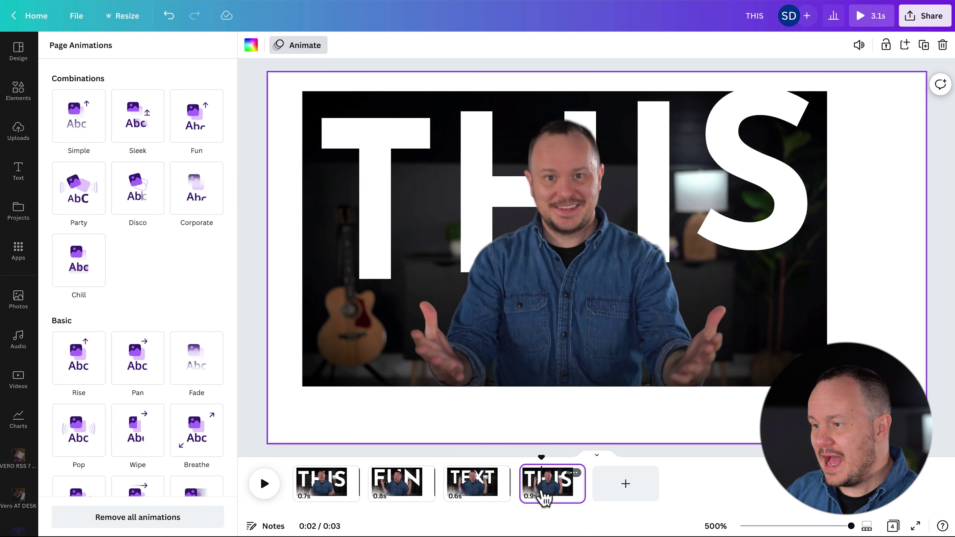
pyautogui.click(543, 269)
pyautogui.moveTo(582, 214); pyautogui.dragTo(772, 276)
pyautogui.click(379, 107)
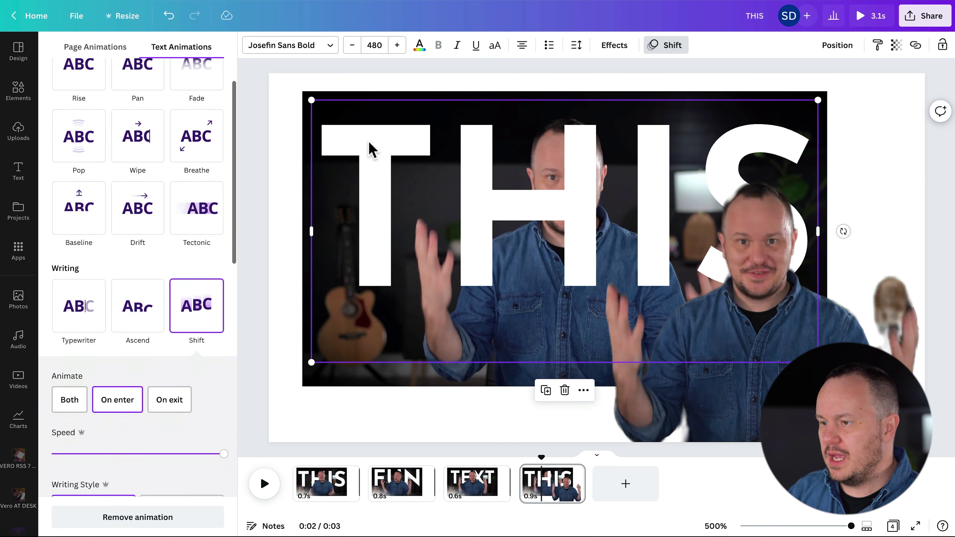
pyautogui.click(375, 45)
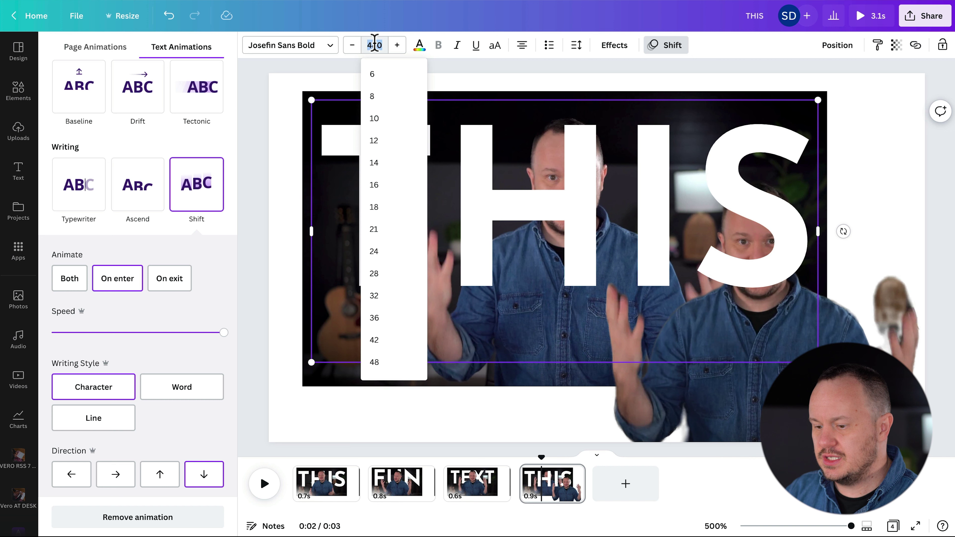
pyautogui.write('200')
pyautogui.press('Return')
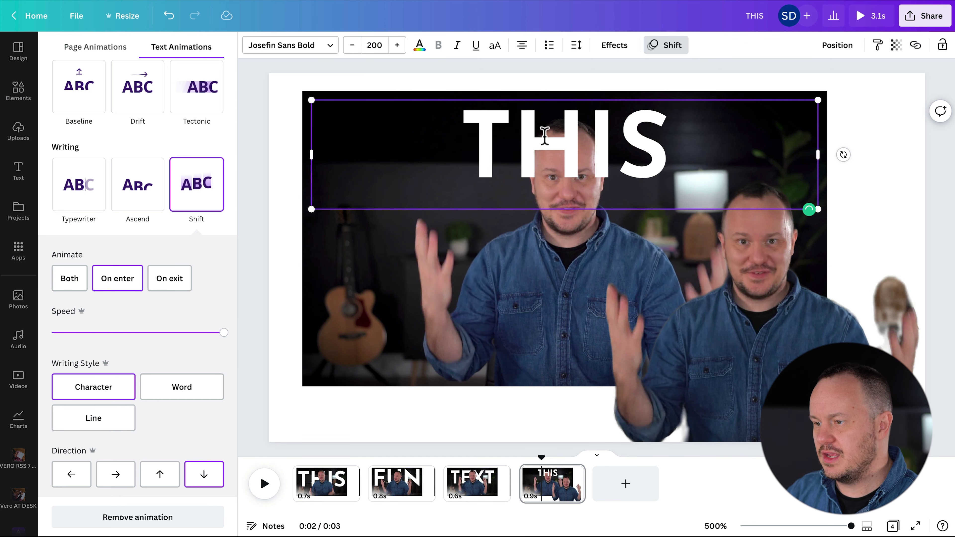
# Step: Replace THIS with EFFECT and resize the text box to span the clip at size 295
pyautogui.doubleClick(544, 135)
pyautogui.write('EFFECT')
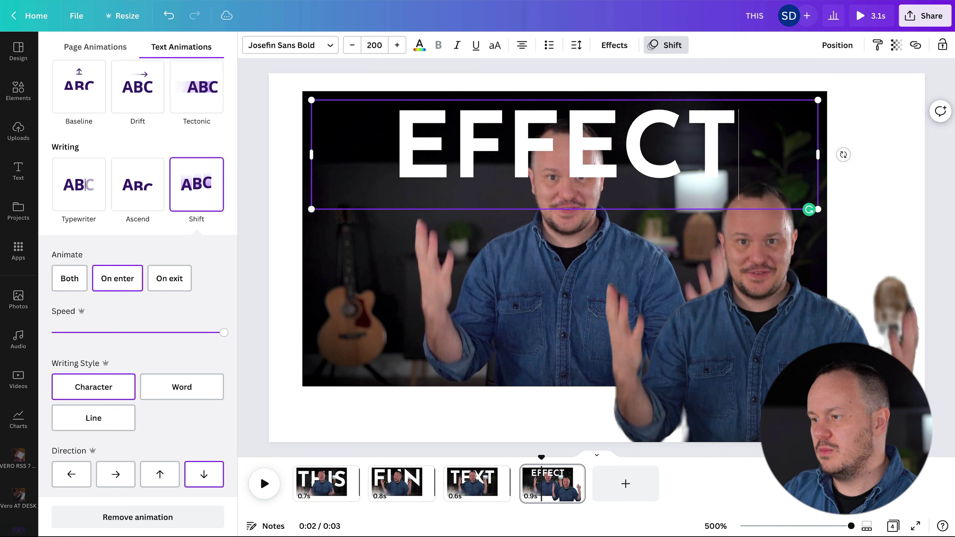
pyautogui.moveTo(310, 160); pyautogui.dragTo(463, 155)
pyautogui.moveTo(462, 209); pyautogui.dragTo(306, 293)
pyautogui.click(618, 168)
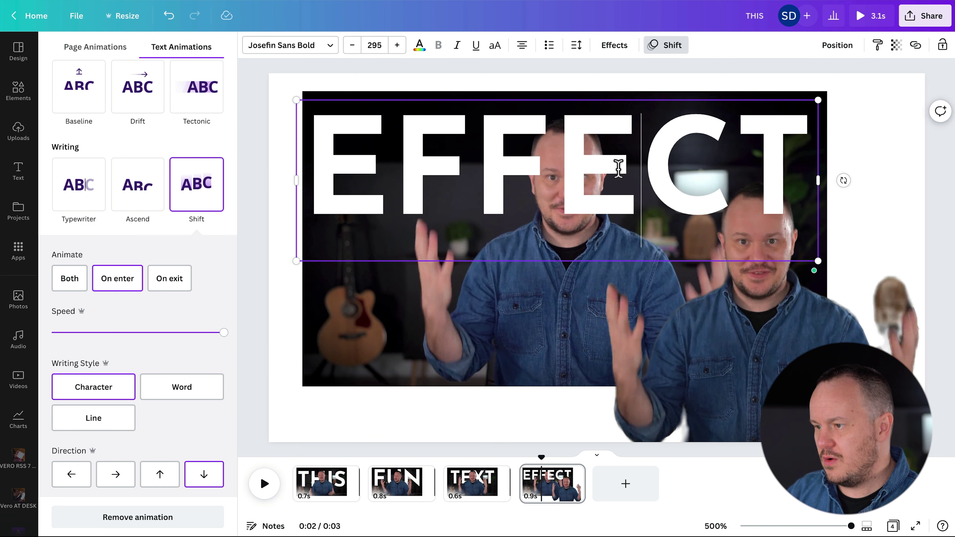
pyautogui.click(484, 148)
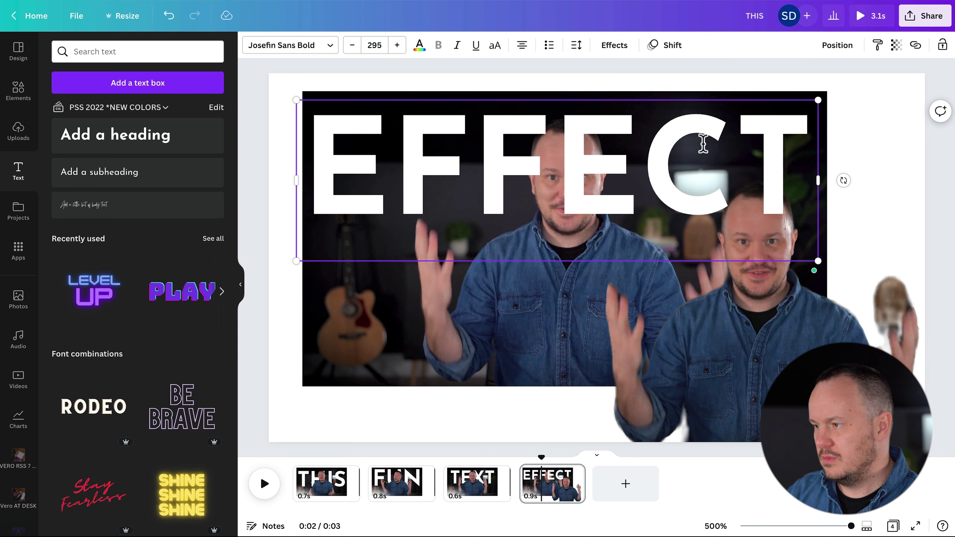
# Step: Nudge EFFECT slightly up and move the speaker cutout back onto the clip, centred
pyautogui.click(727, 182)
pyautogui.click(494, 145)
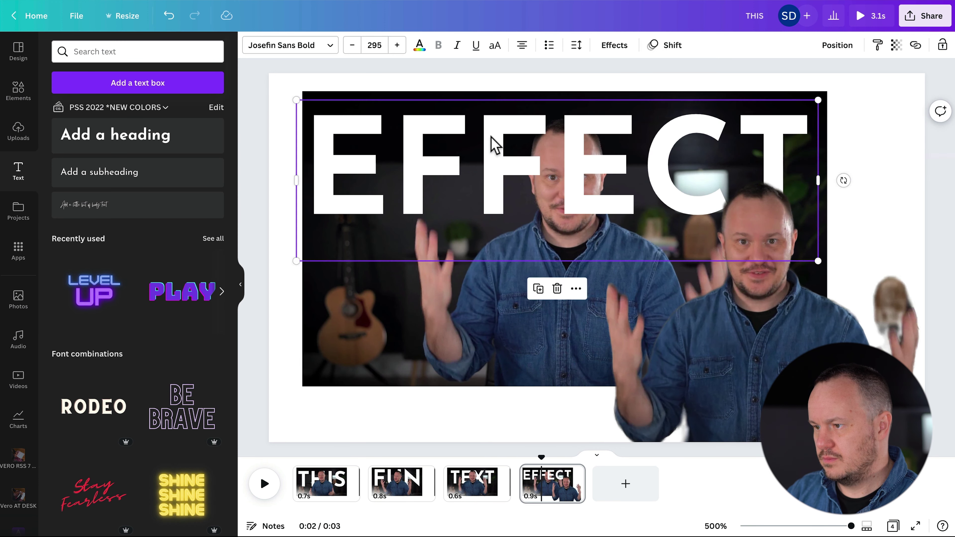
pyautogui.moveTo(494, 145); pyautogui.dragTo(498, 130)
pyautogui.moveTo(699, 324); pyautogui.dragTo(517, 257)
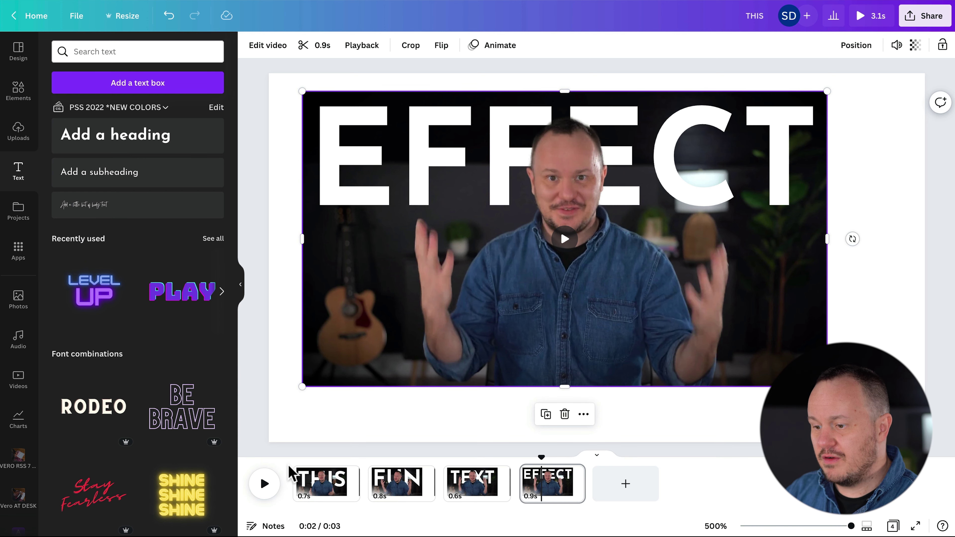
# Step: Preview the whole design full screen, then bring up the first THIS clip
pyautogui.click(859, 17)
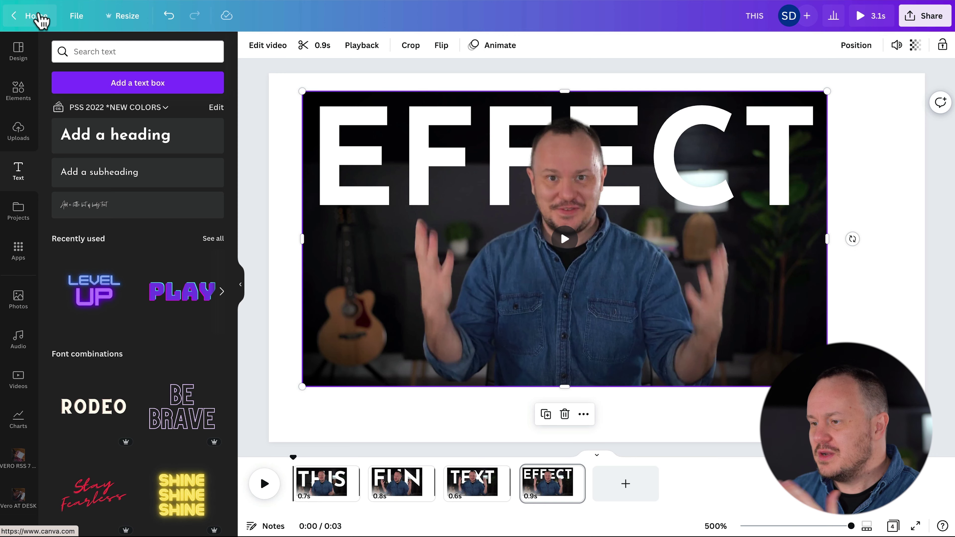
pyautogui.moveTo(406, 234)
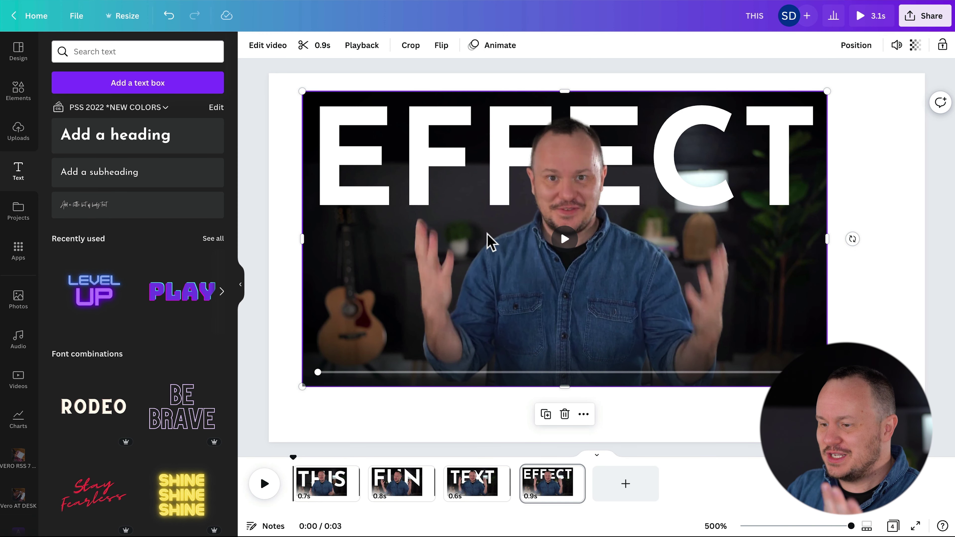
pyautogui.click(324, 489)
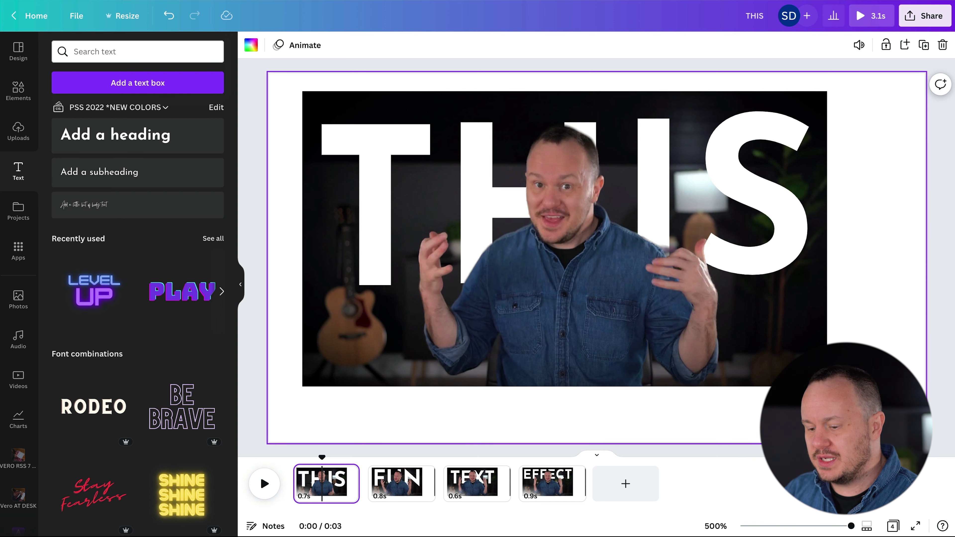
# Step: Enlarge the THIS word and speaker group to fill the page at font size 600, then go to FUN
pyautogui.hotkey('ctrl', 'a')
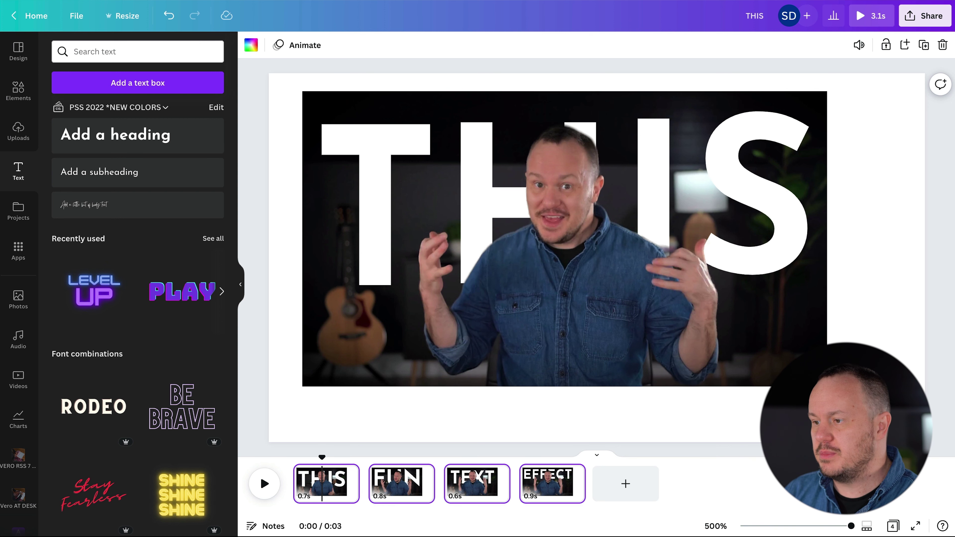
pyautogui.click(564, 237)
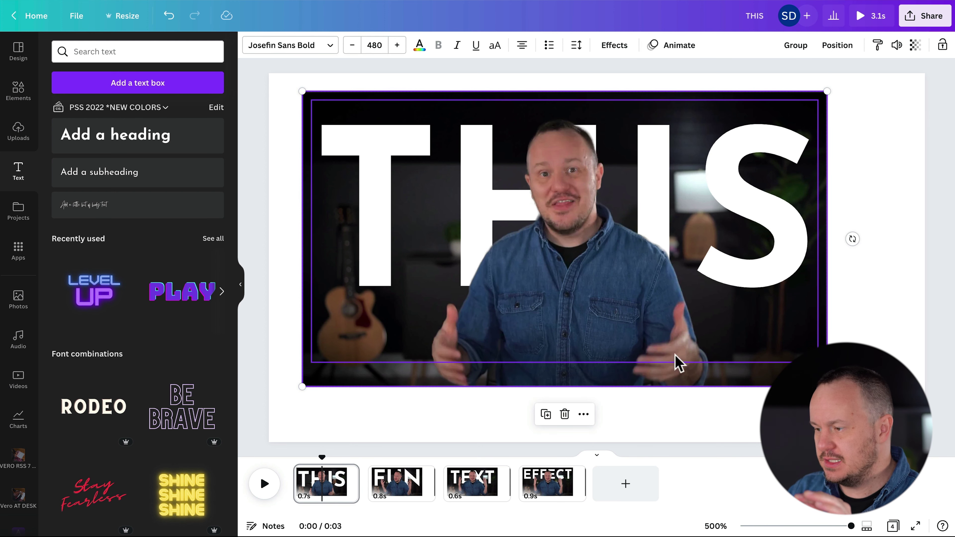
pyautogui.moveTo(827, 387); pyautogui.dragTo(936, 435)
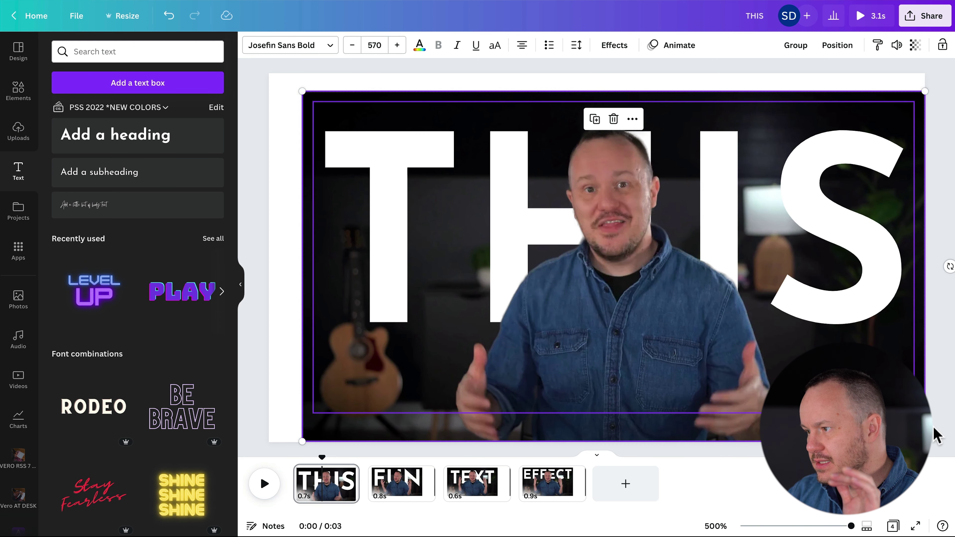
pyautogui.moveTo(300, 89)
pyautogui.mouseDown()
pyautogui.moveTo(256, 85)
pyautogui.moveTo(262, 79)
pyautogui.moveTo(291, 94)
pyautogui.mouseUp()
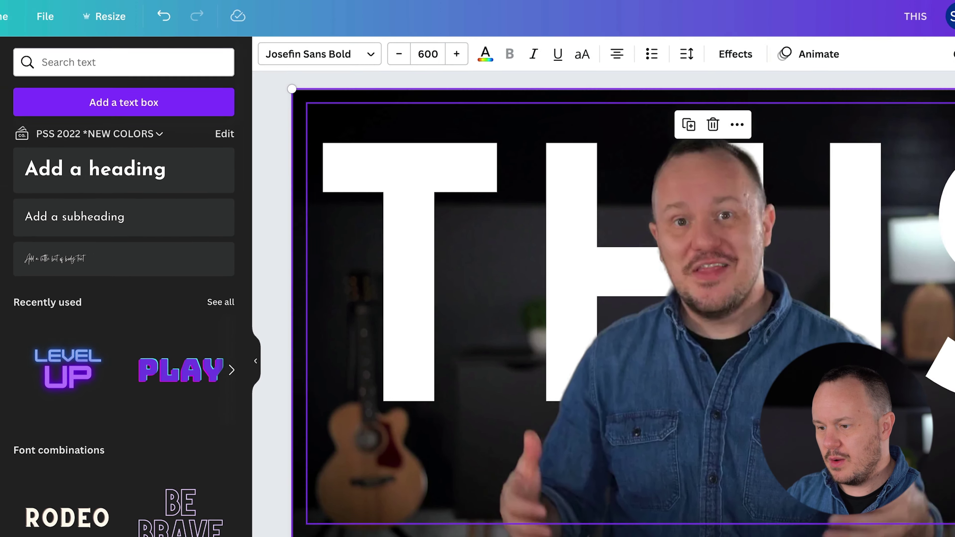
pyautogui.click(399, 489)
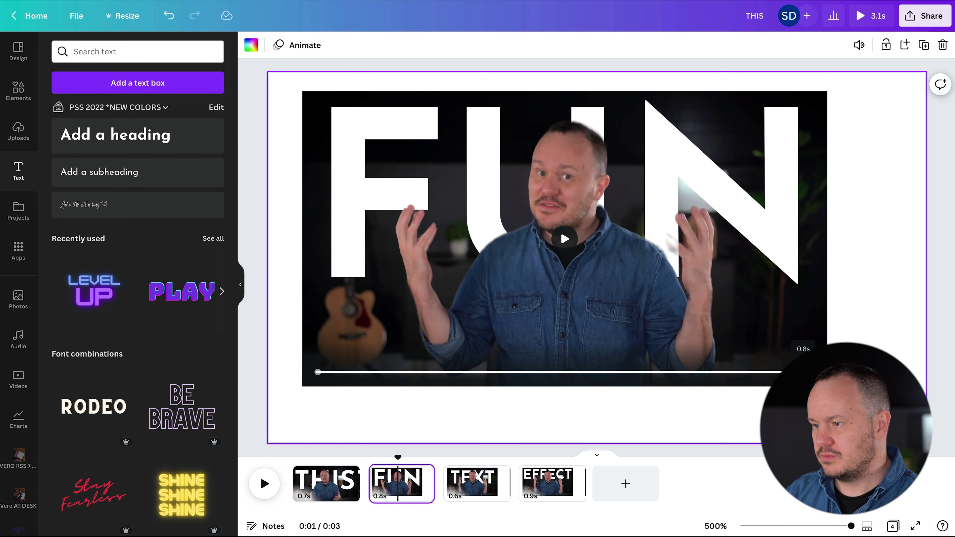
# Step: Try enlarging the FUN text from its corners, then undo the enlargement
pyautogui.press('Escape')
pyautogui.click(564, 237)
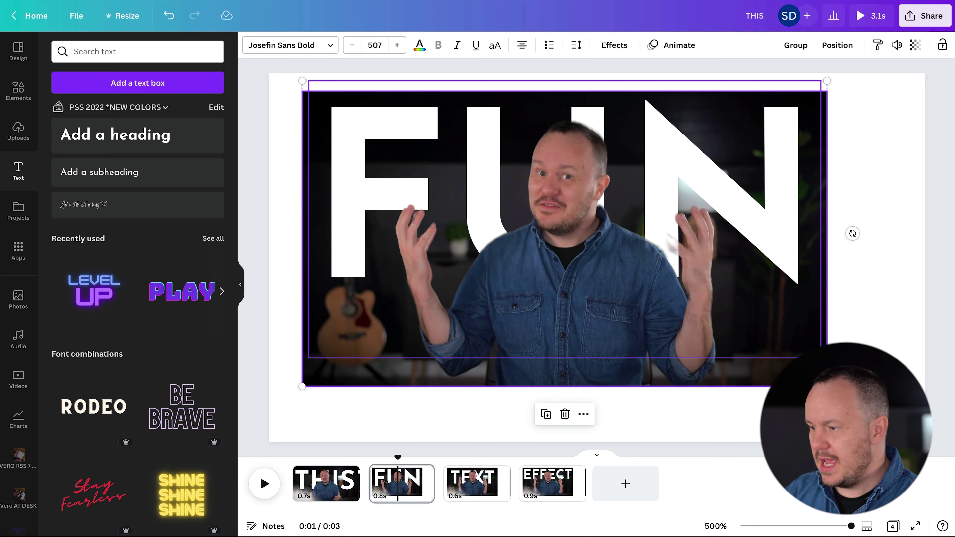
pyautogui.moveTo(827, 386); pyautogui.dragTo(923, 442)
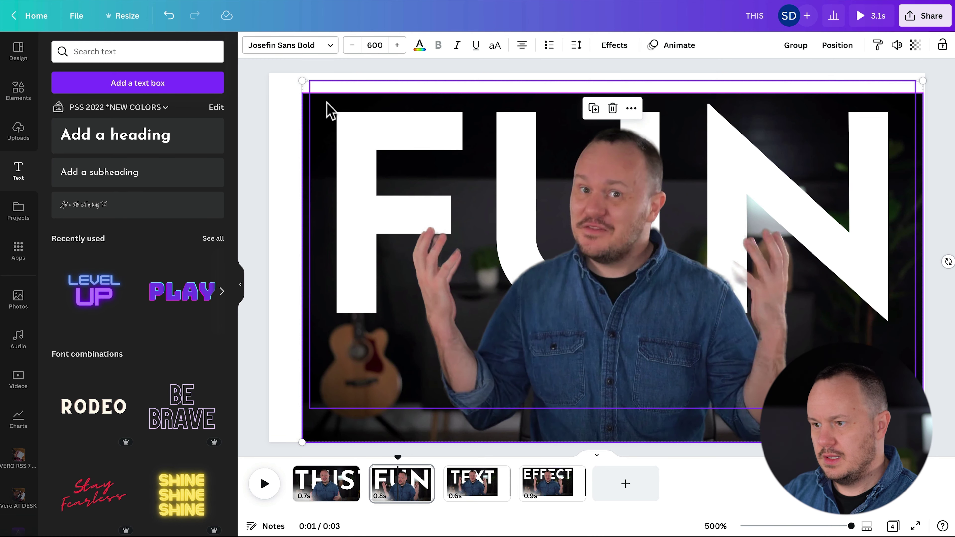
pyautogui.moveTo(300, 81); pyautogui.dragTo(289, 73)
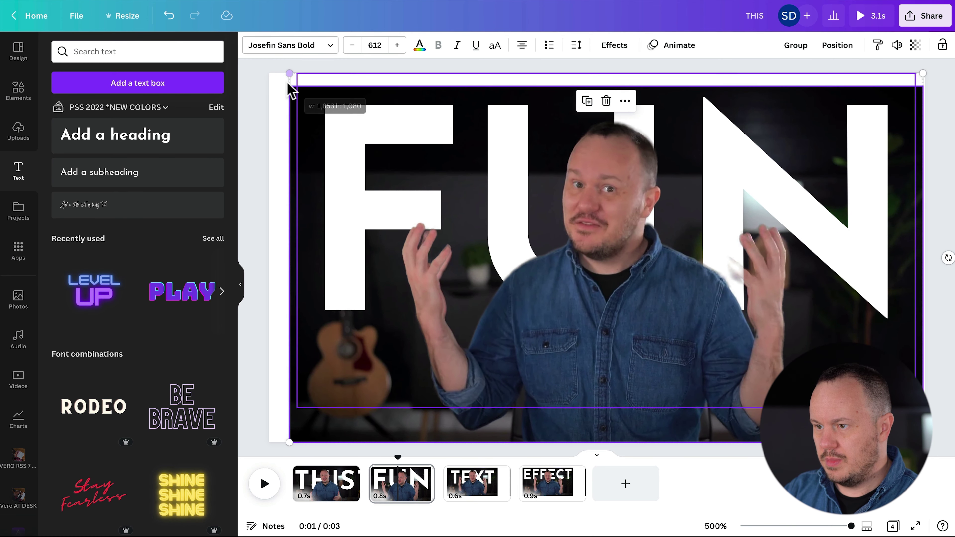
pyautogui.hotkey('ctrl', 'z')
pyautogui.hotkey('ctrl', 'z')
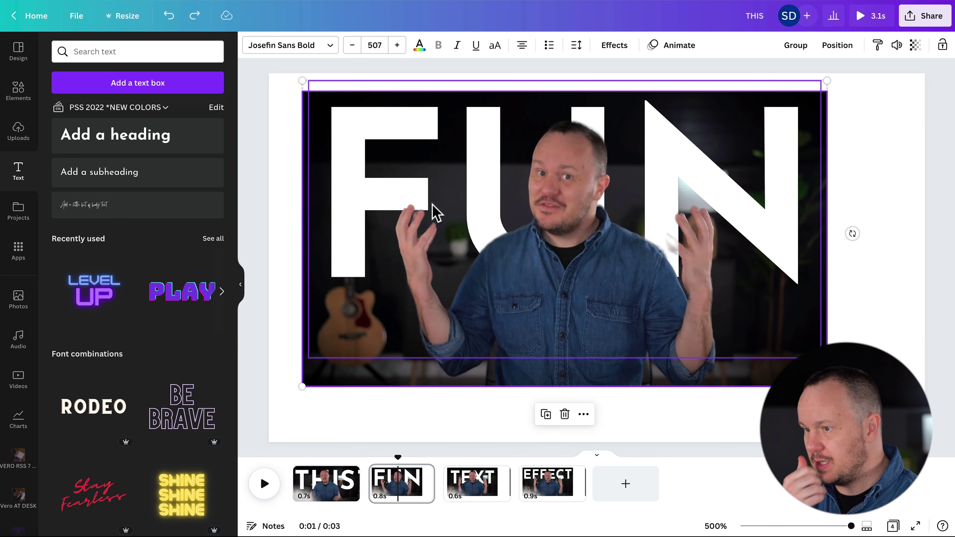
# Step: Recentre the speaker cutout, lower FUN about 40 px, and enlarge FUN to fill the page
pyautogui.click(255, 376)
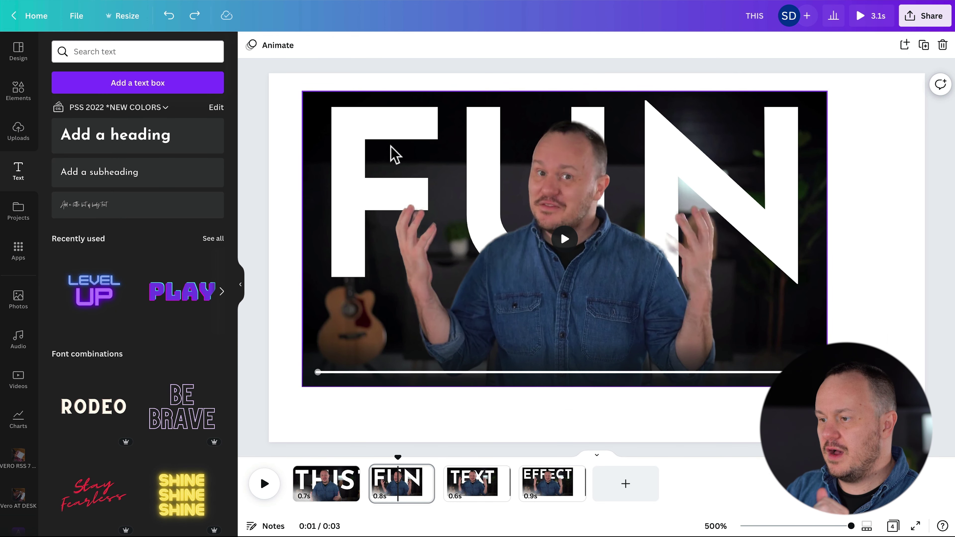
pyautogui.click(404, 175)
pyautogui.moveTo(405, 175); pyautogui.dragTo(713, 360)
pyautogui.click(352, 218)
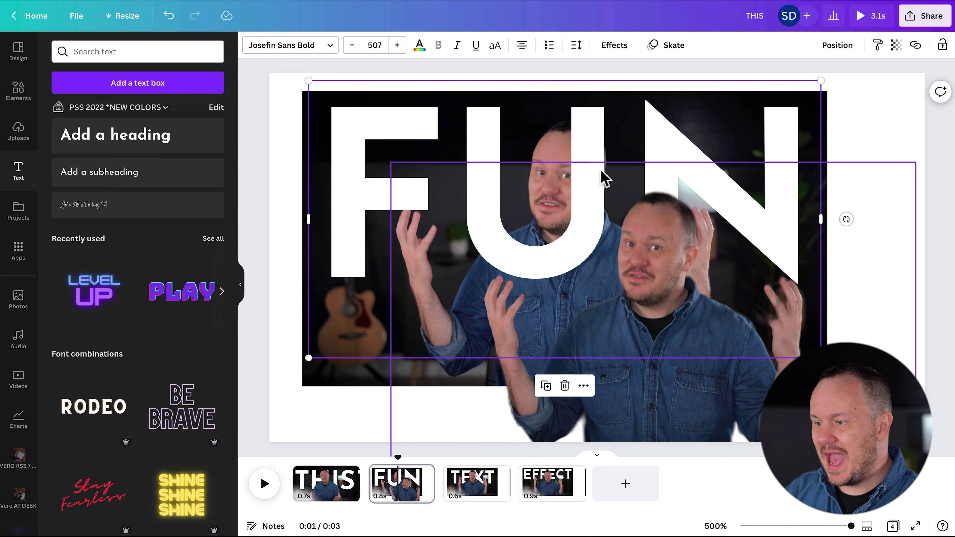
pyautogui.moveTo(385, 146); pyautogui.dragTo(386, 161)
pyautogui.moveTo(687, 353); pyautogui.dragTo(578, 316)
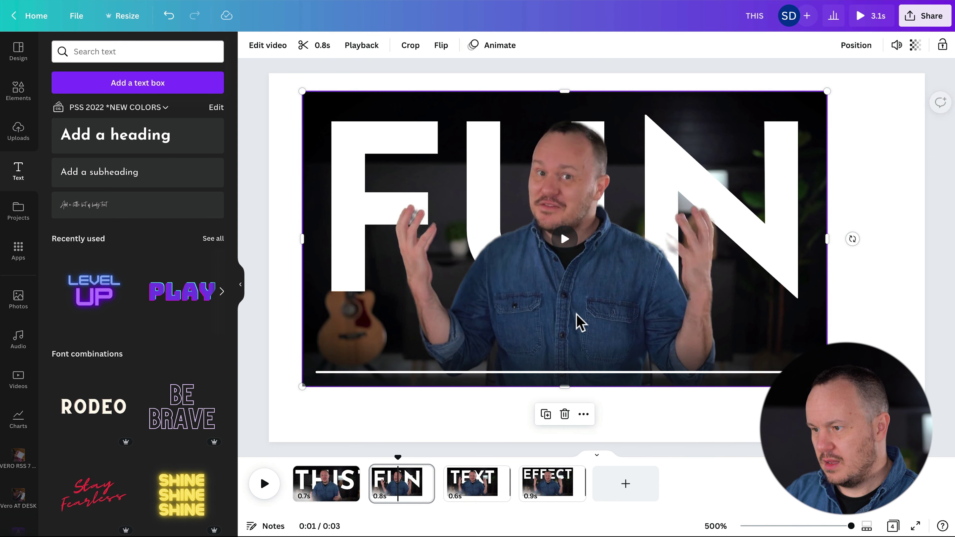
pyautogui.click(759, 372)
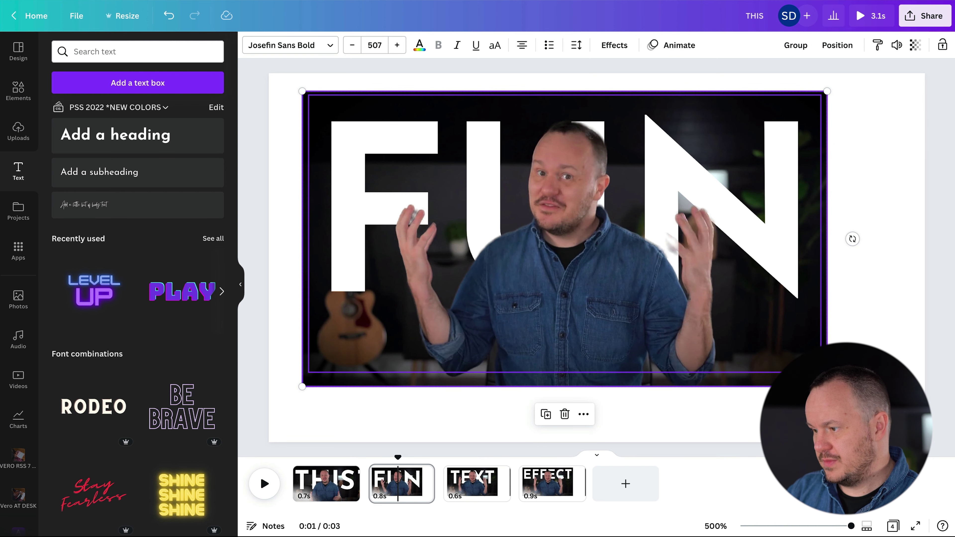
pyautogui.moveTo(826, 386); pyautogui.dragTo(925, 441)
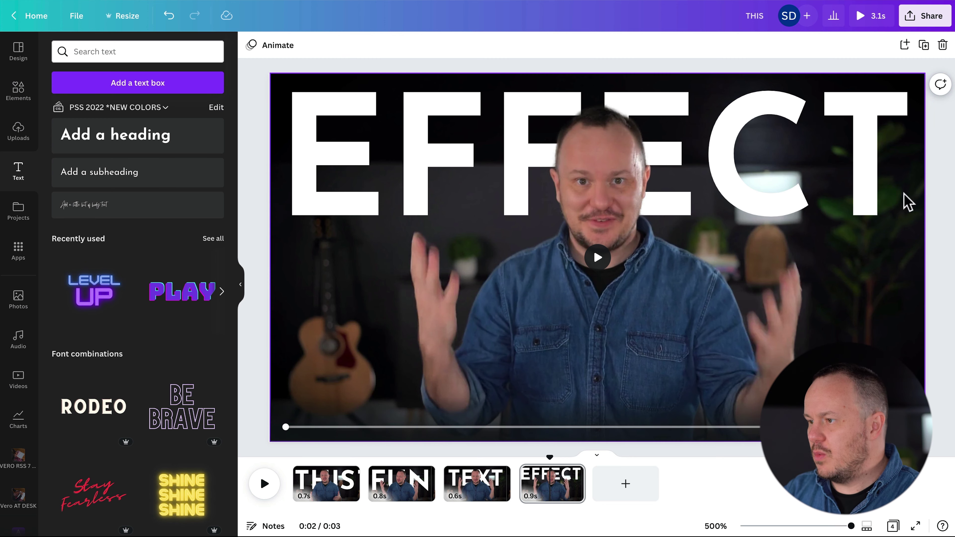
# Step: Play the 3.1s four-clip design in full-screen preview
pyautogui.click(858, 16)
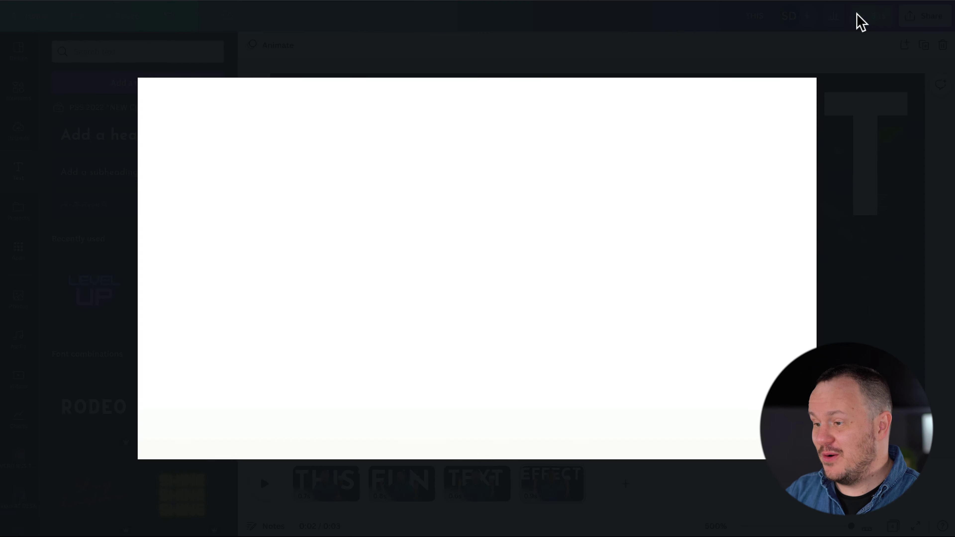